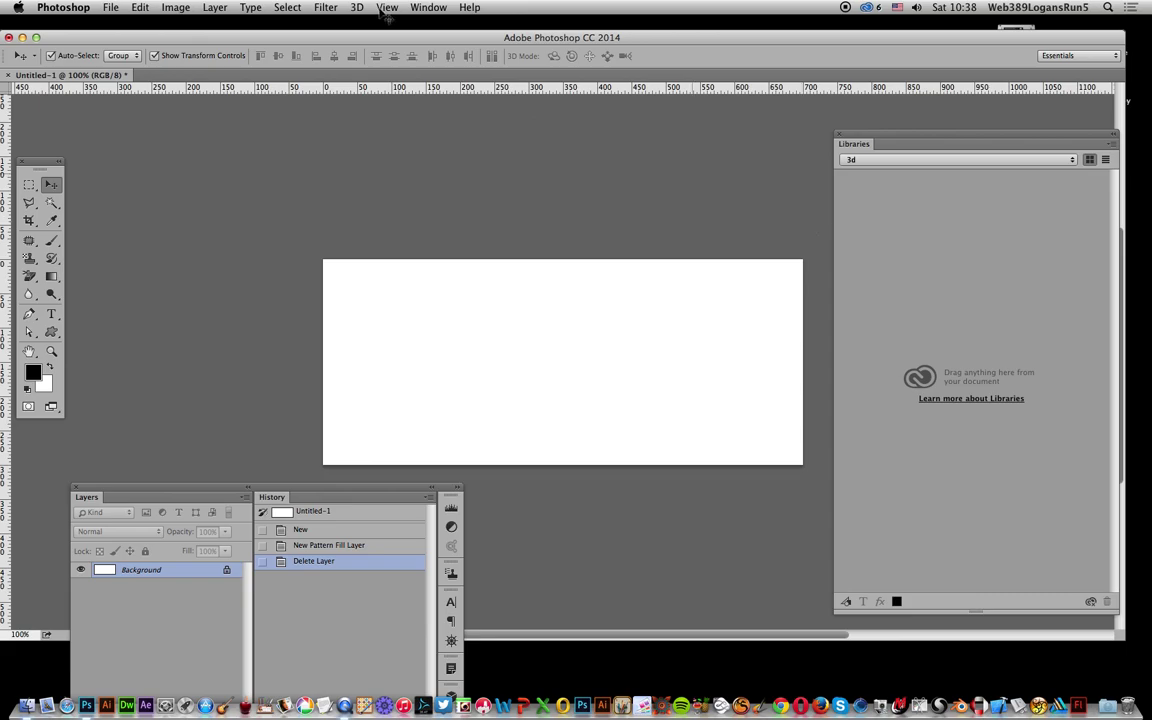
Step: Choose the wireframe cube from the 3d shape set for the Custom Shape tool
left_click(52, 333)
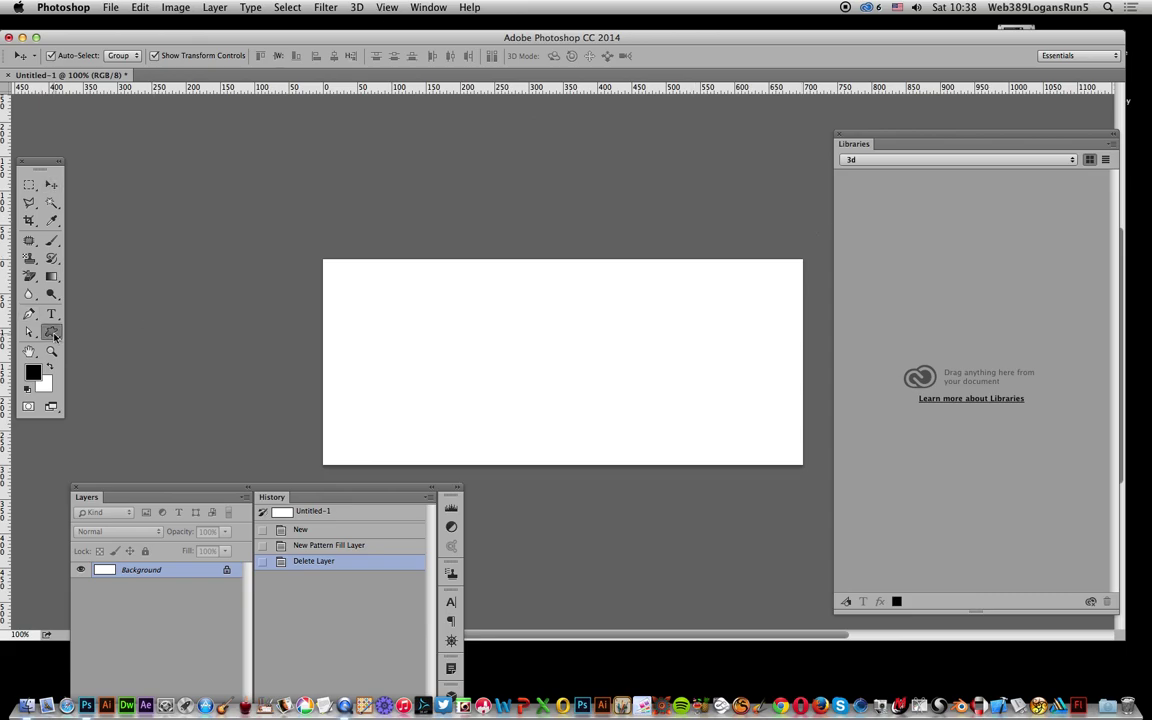
left_click(539, 58)
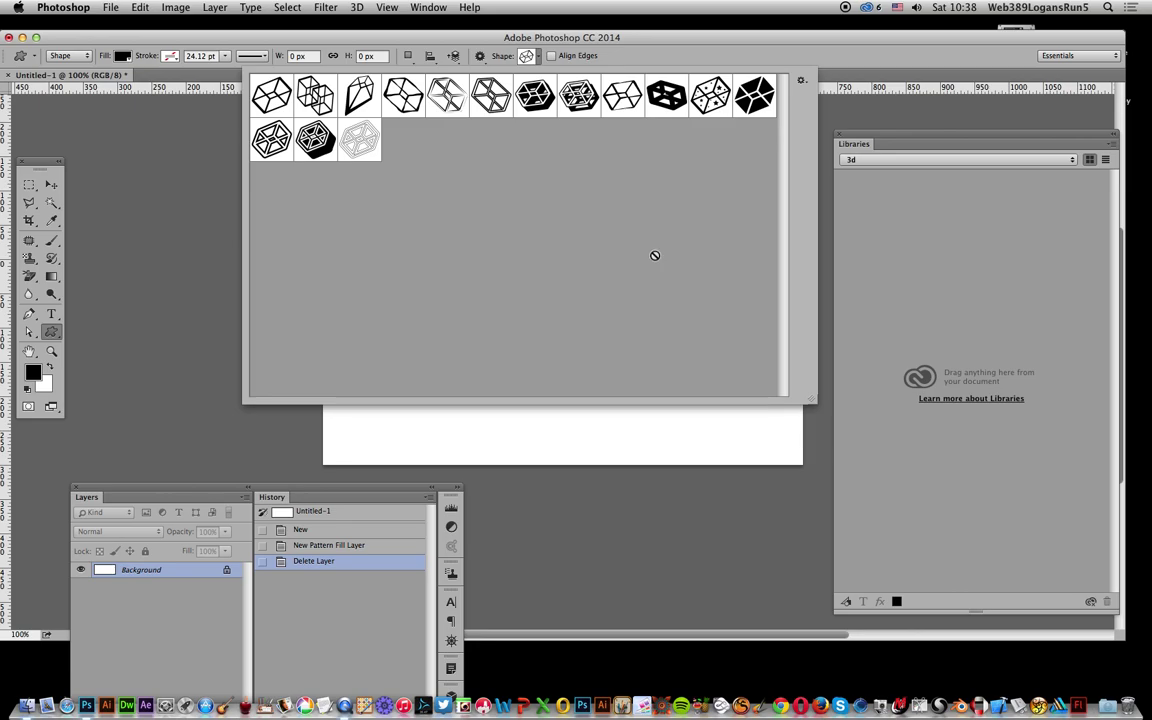
left_click(710, 43)
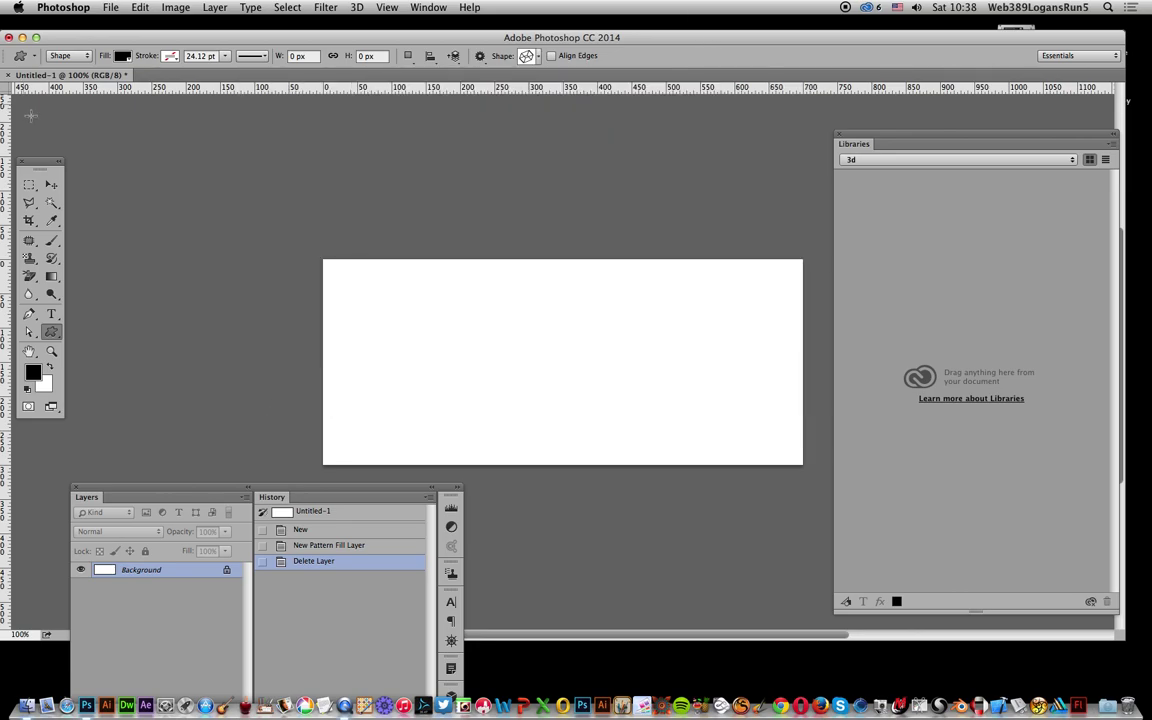
Step: Draw a large cube in Pixels mode and add it to the 3d library
left_click(72, 57)
left_click(62, 90)
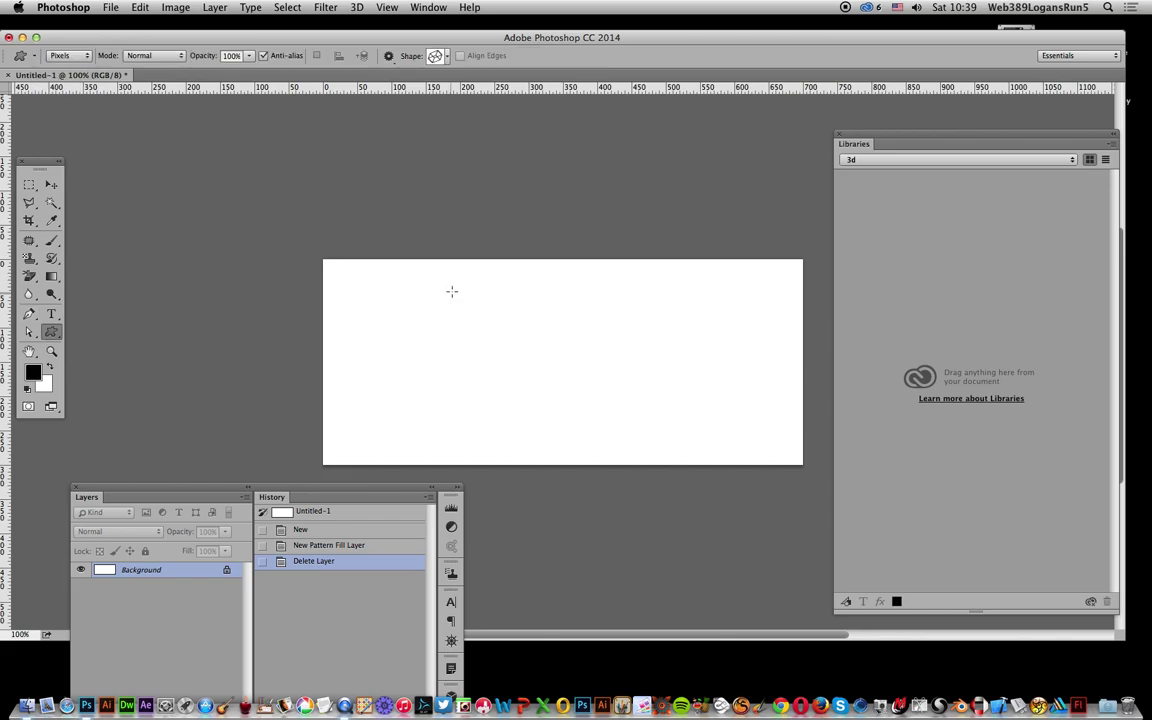
mouse_move(443, 263)
left_mouse_down()
mouse_move(625, 442)
mouse_move(624, 455)
left_mouse_up()
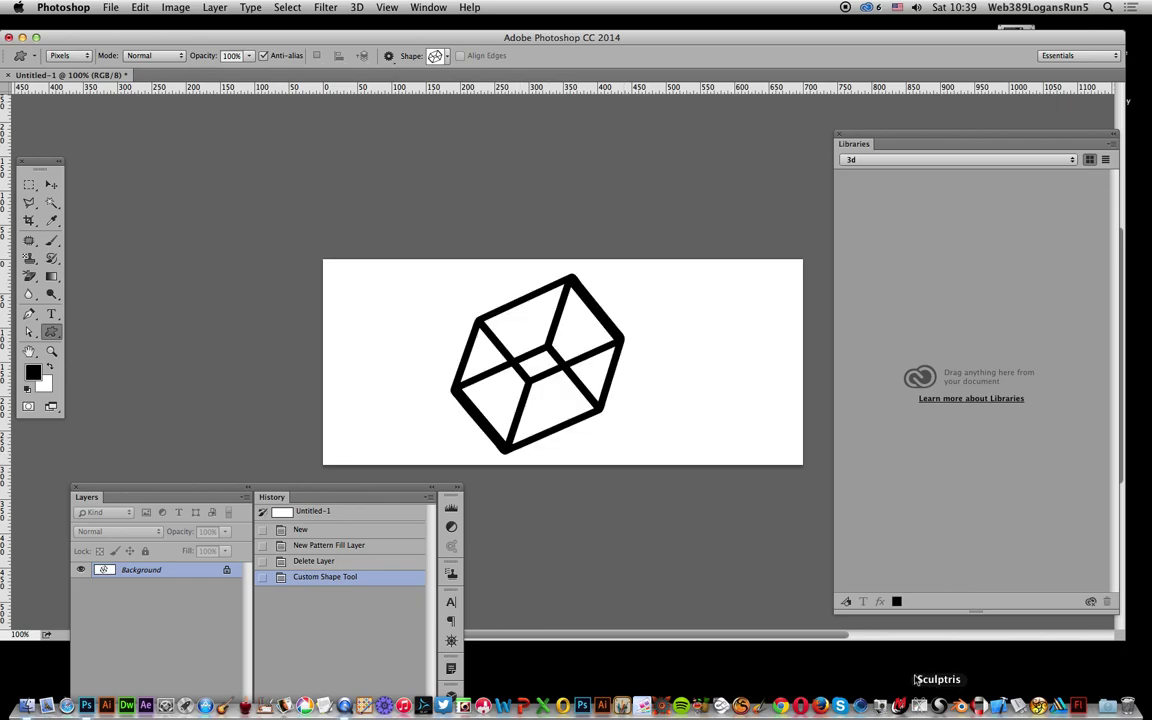
left_click(51, 184)
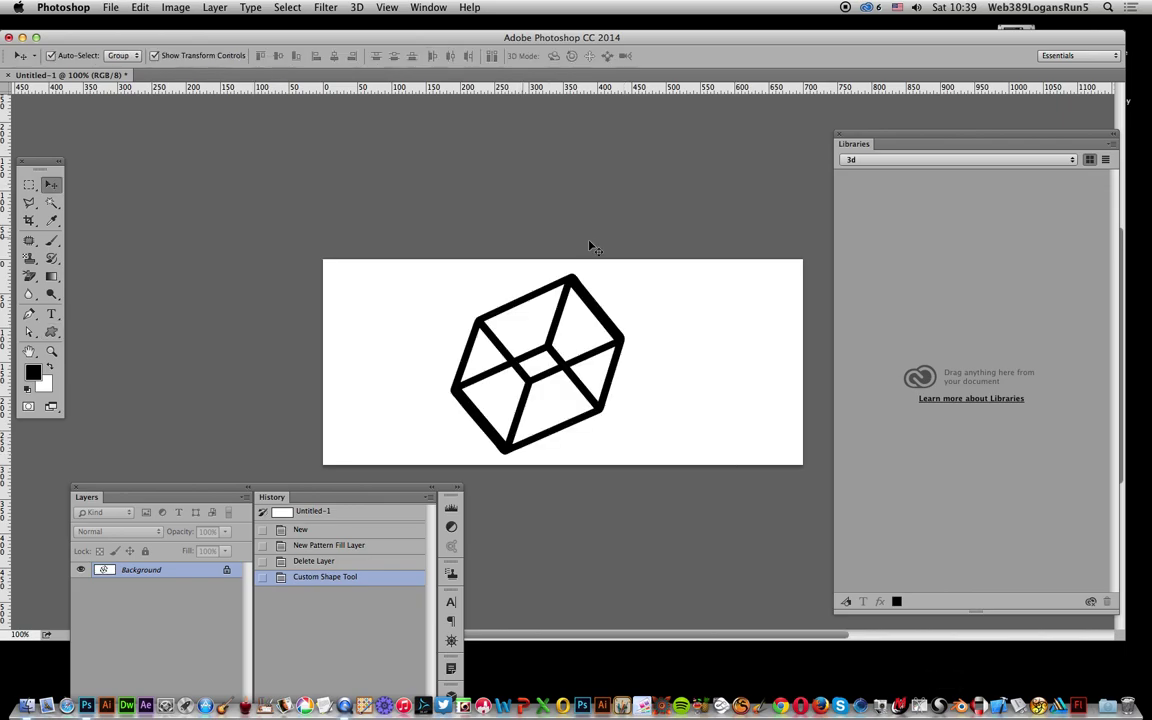
left_click_drag(557, 316, 928, 287)
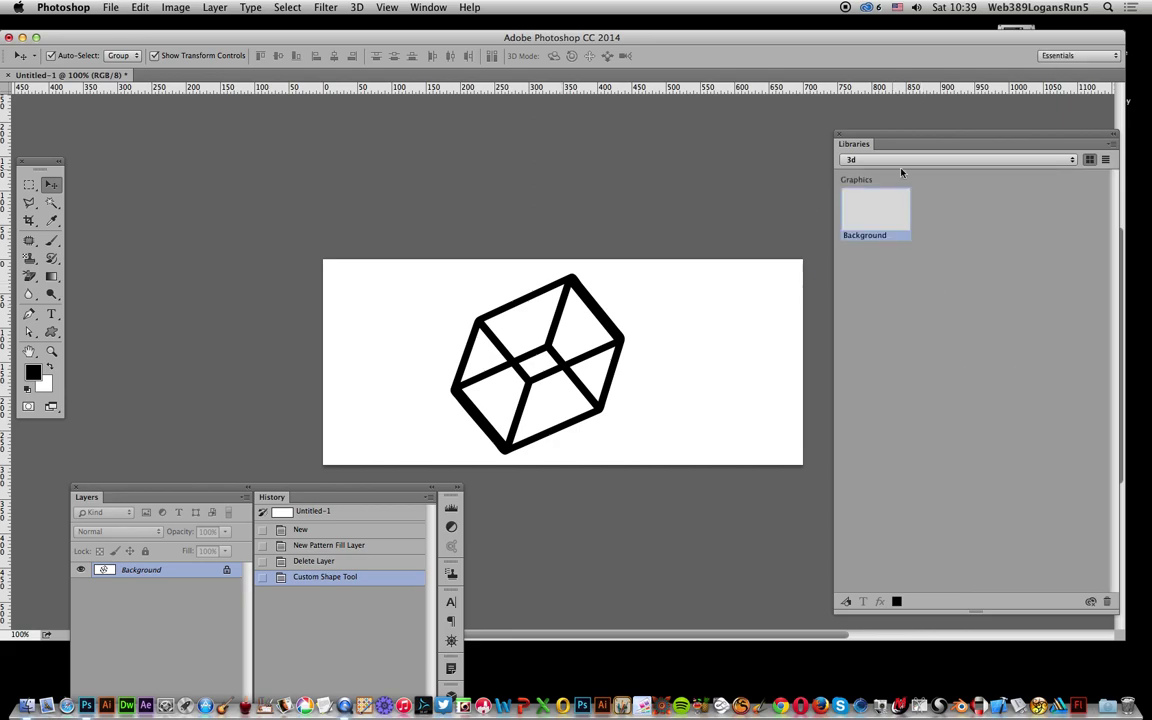
Step: Draw three more cubes around it and save the four-cube artwork to the 3d library
left_click(441, 7)
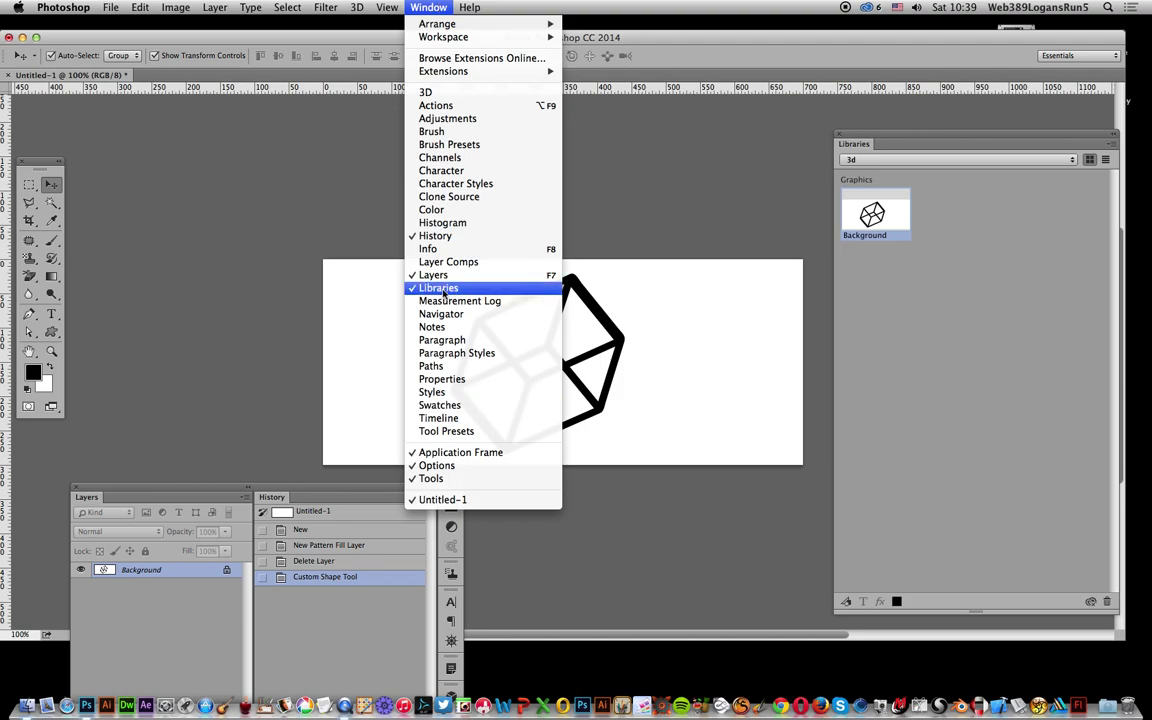
left_click(268, 222)
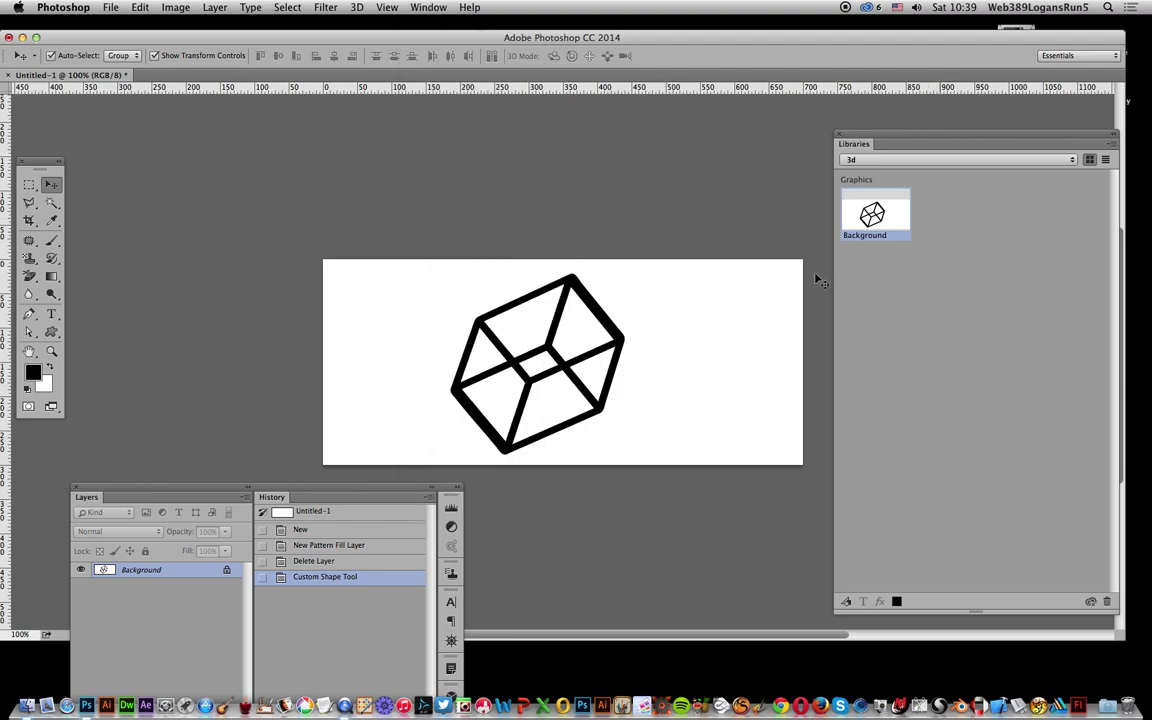
left_click(51, 334)
left_click_drag(337, 266, 442, 373)
left_click_drag(622, 271, 768, 402)
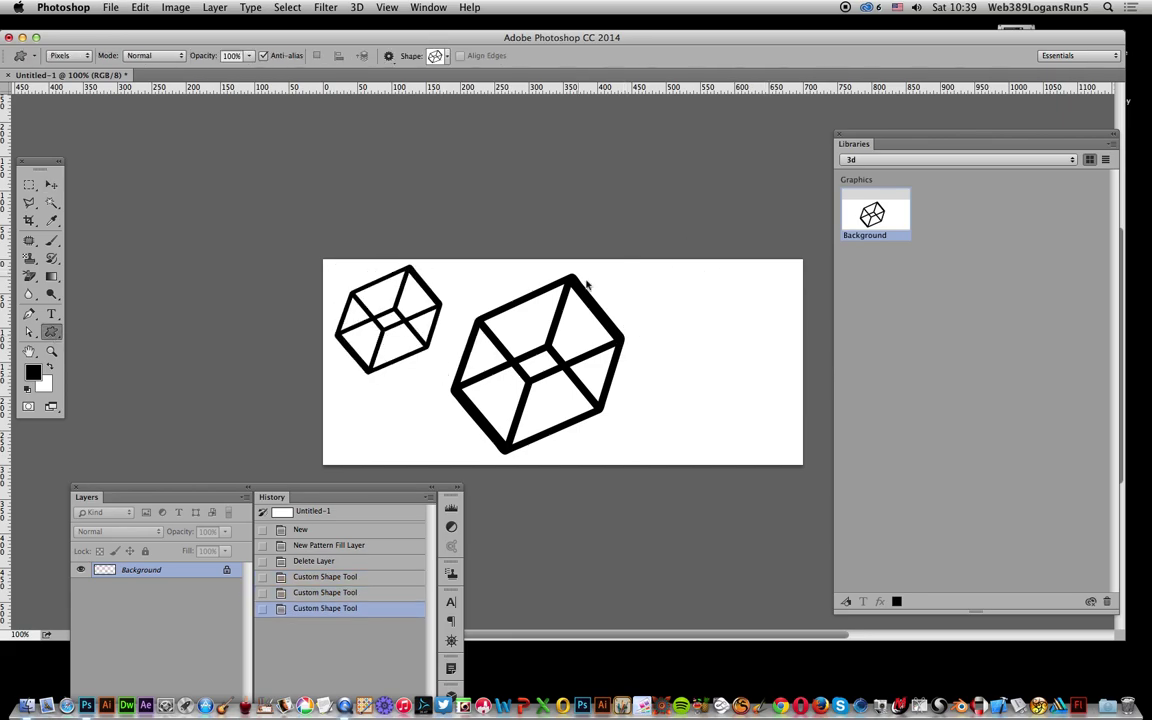
left_click_drag(617, 408, 686, 465)
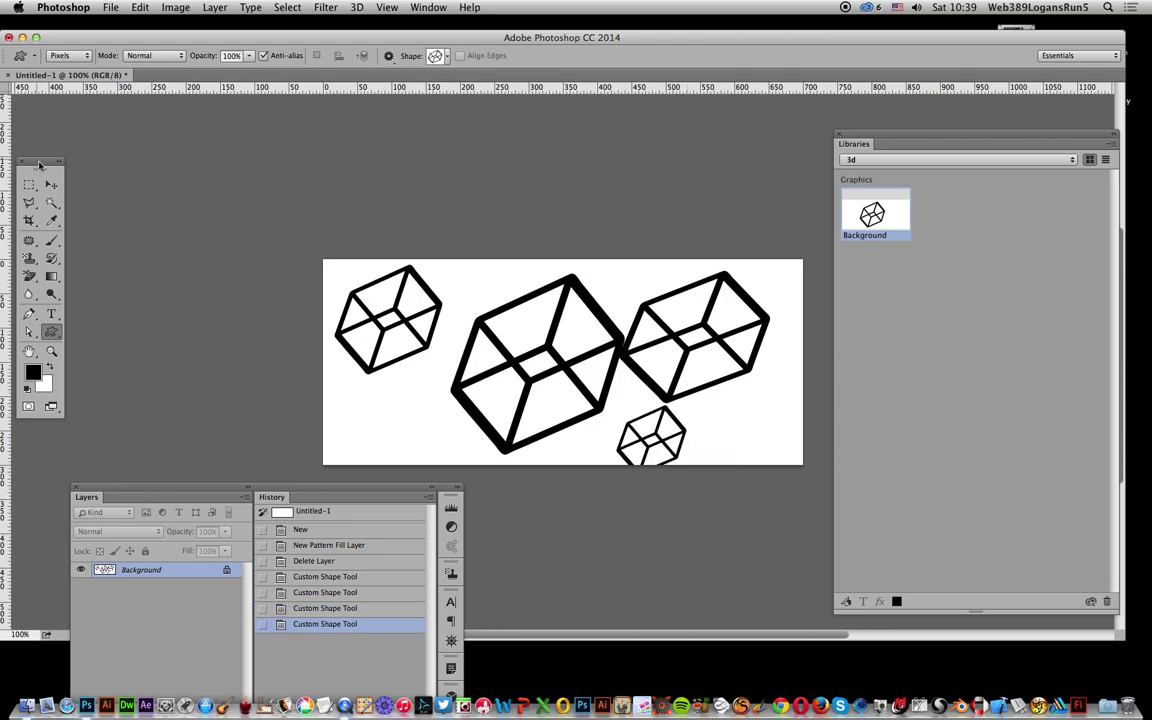
key("v")
left_click_drag(506, 334, 890, 319)
left_click_drag(815, 281, 905, 211)
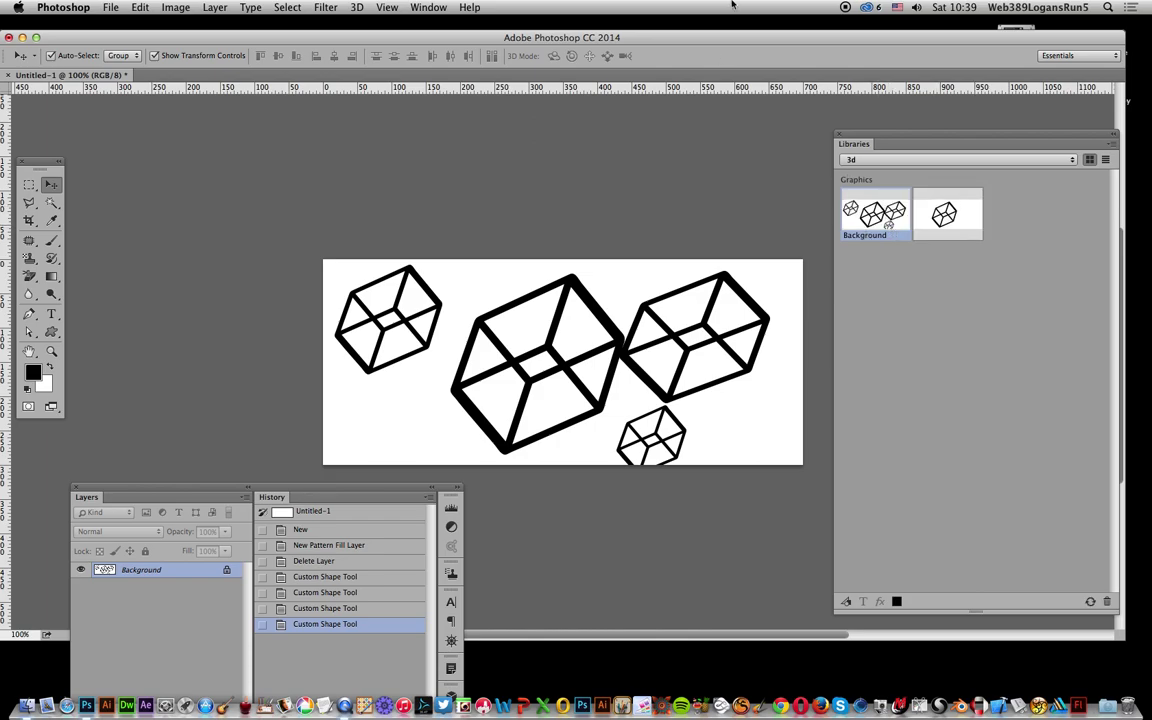
Step: Revert to the blank New state, draw a vector cube in Shape mode, and save Shape 1 to the library
left_click(303, 529)
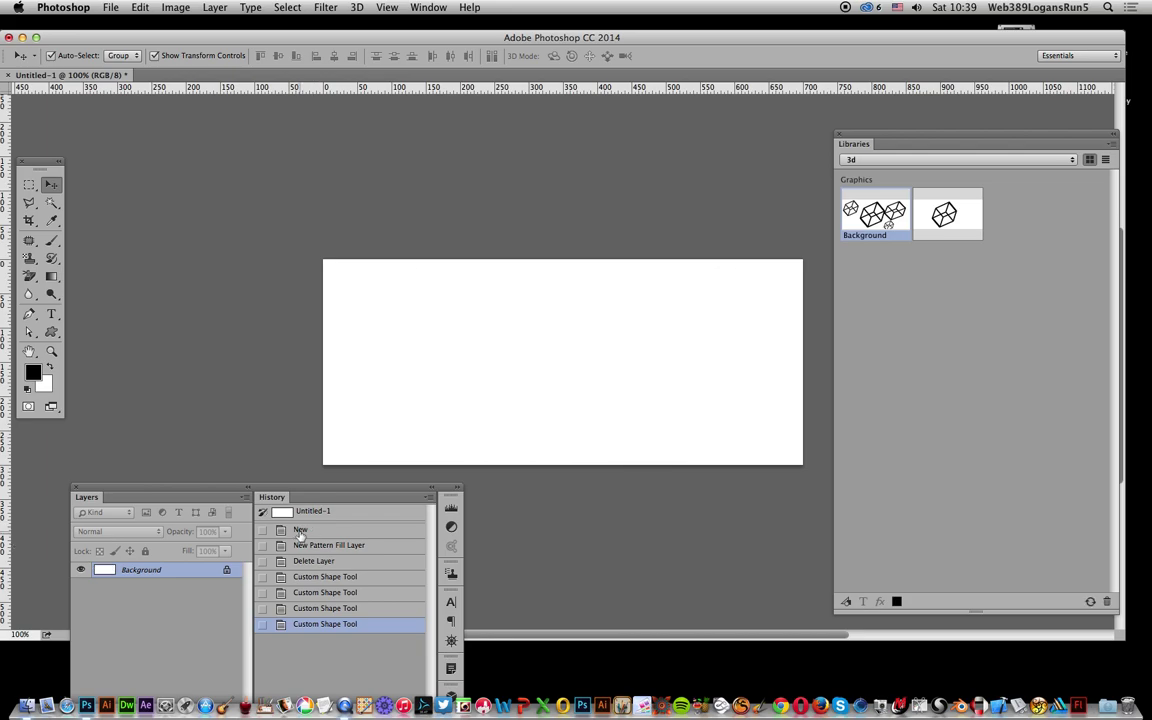
left_click(51, 332)
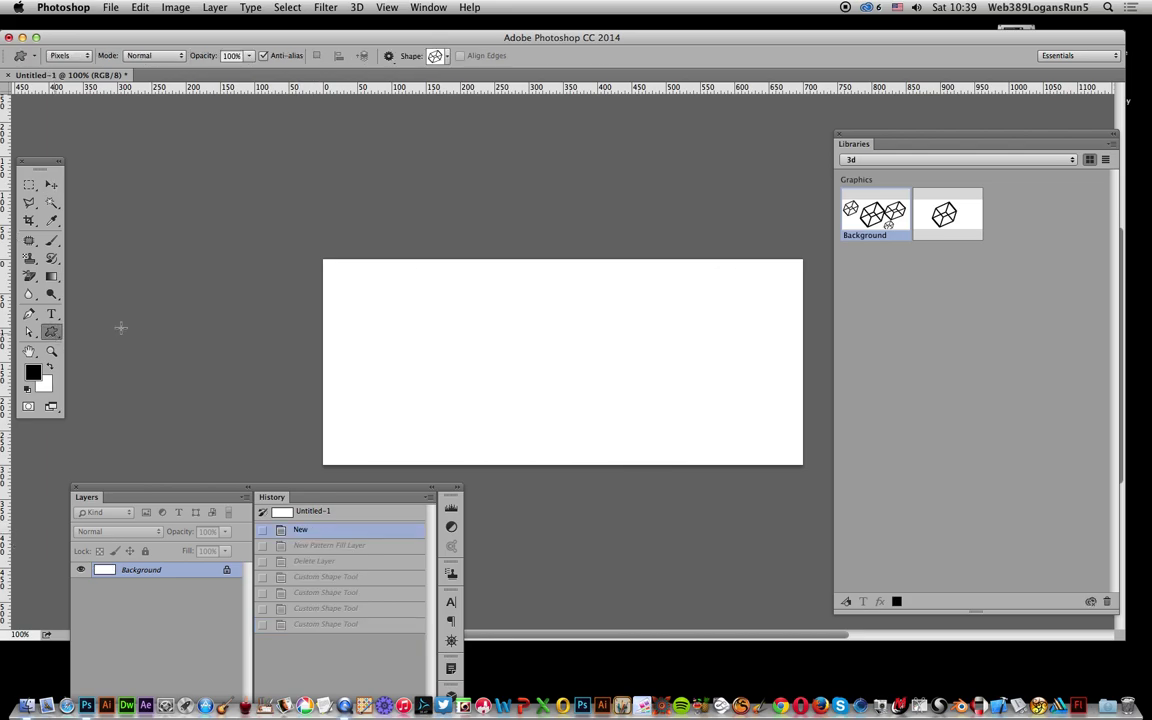
left_click(64, 56)
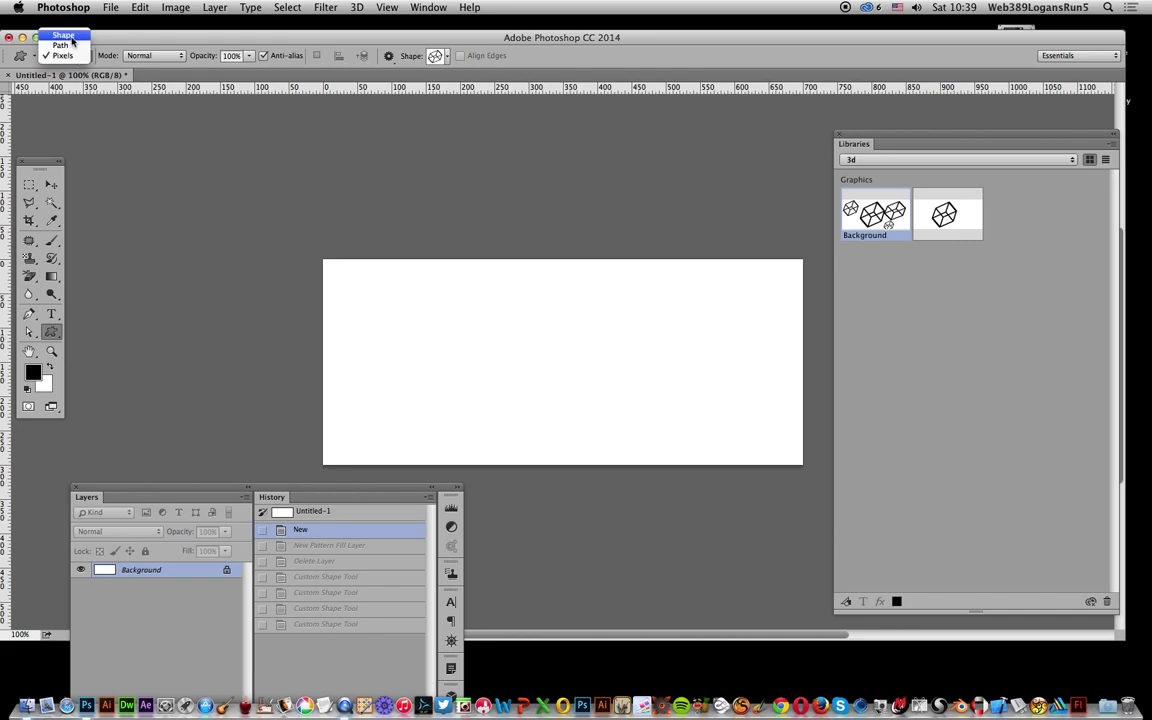
left_click(58, 30)
mouse_move(485, 273)
left_mouse_down()
mouse_move(625, 424)
mouse_move(643, 478)
mouse_move(717, 476)
mouse_move(705, 498)
mouse_move(726, 479)
mouse_move(727, 522)
mouse_move(719, 490)
mouse_move(719, 506)
left_mouse_up()
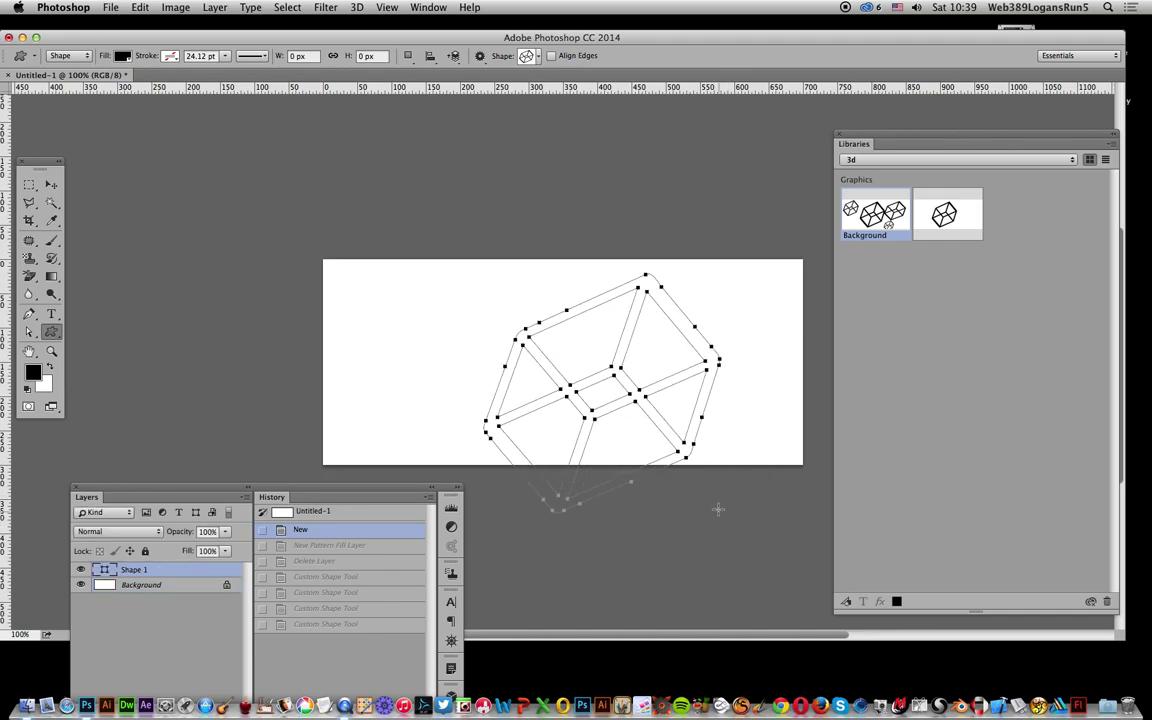
left_click(55, 187)
left_click_drag(640, 303, 972, 332)
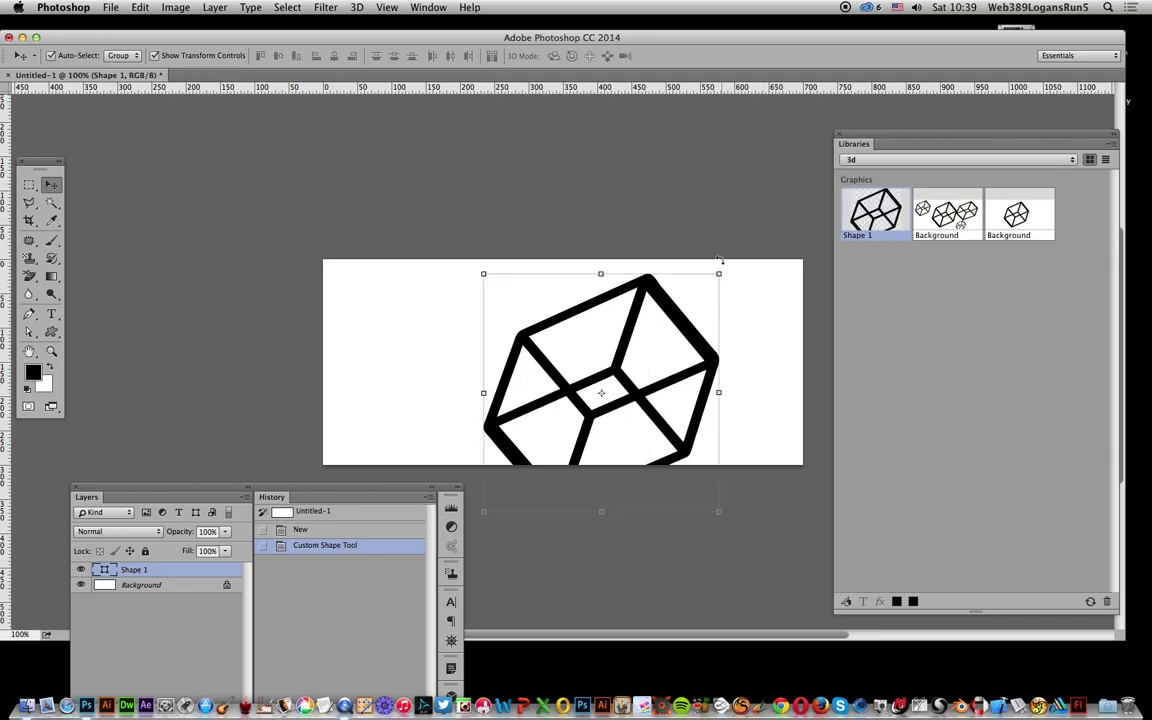
Step: Rotate the Shape 1 cube, spread it wide with a Perspective transform, and add it to the 3d library
left_click_drag(736, 290, 730, 380)
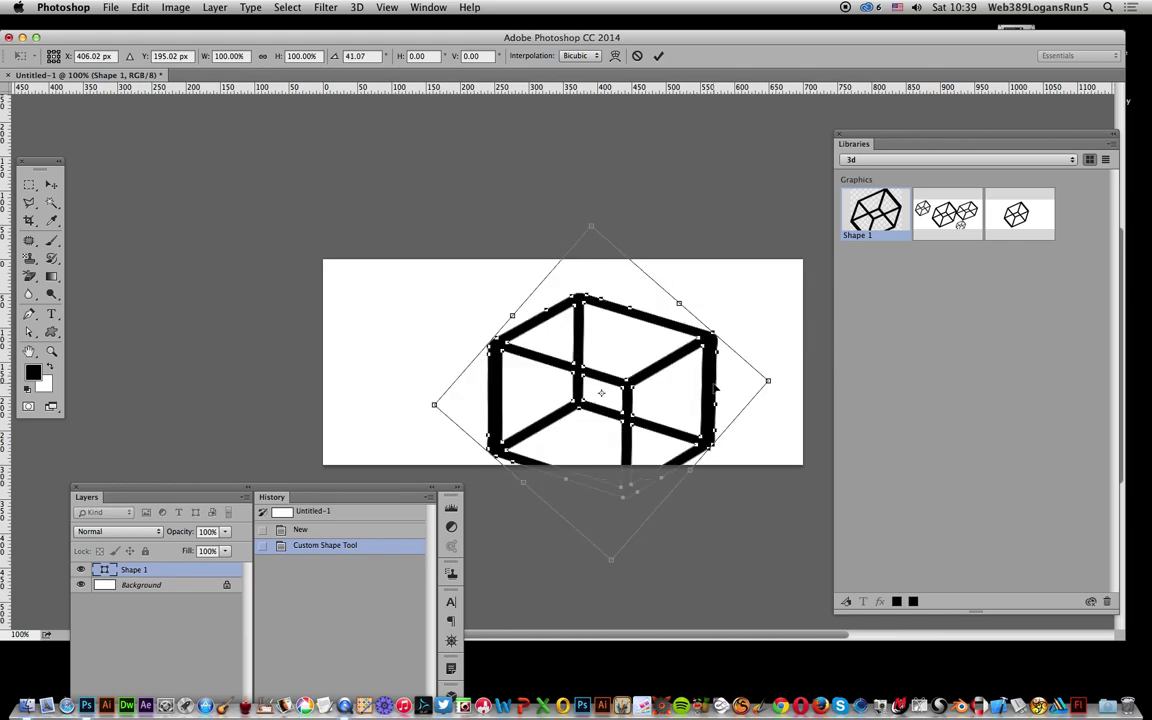
key("Return")
left_click(140, 7)
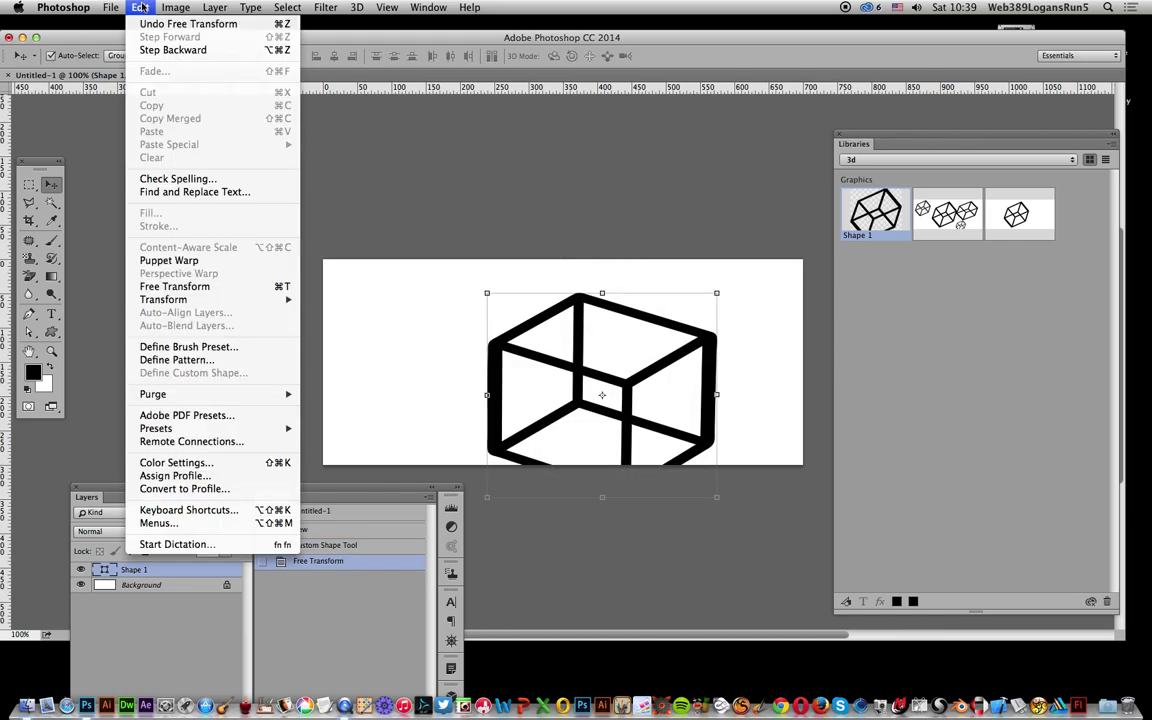
mouse_move(180, 299)
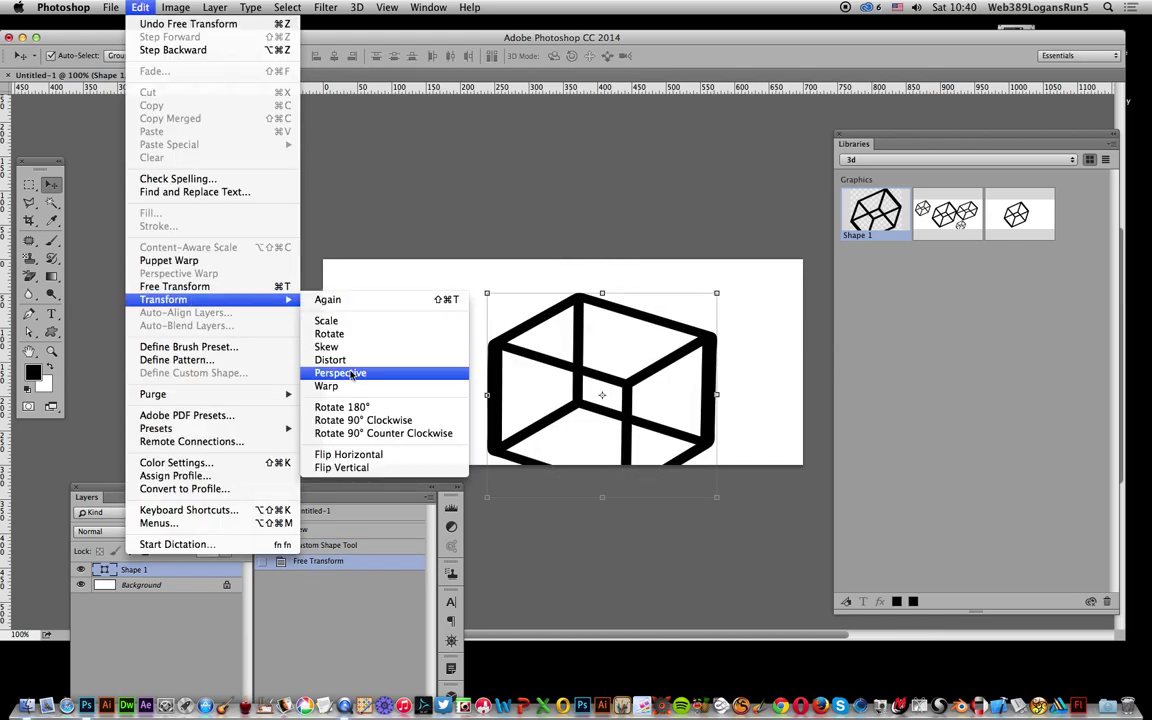
left_click(460, 372)
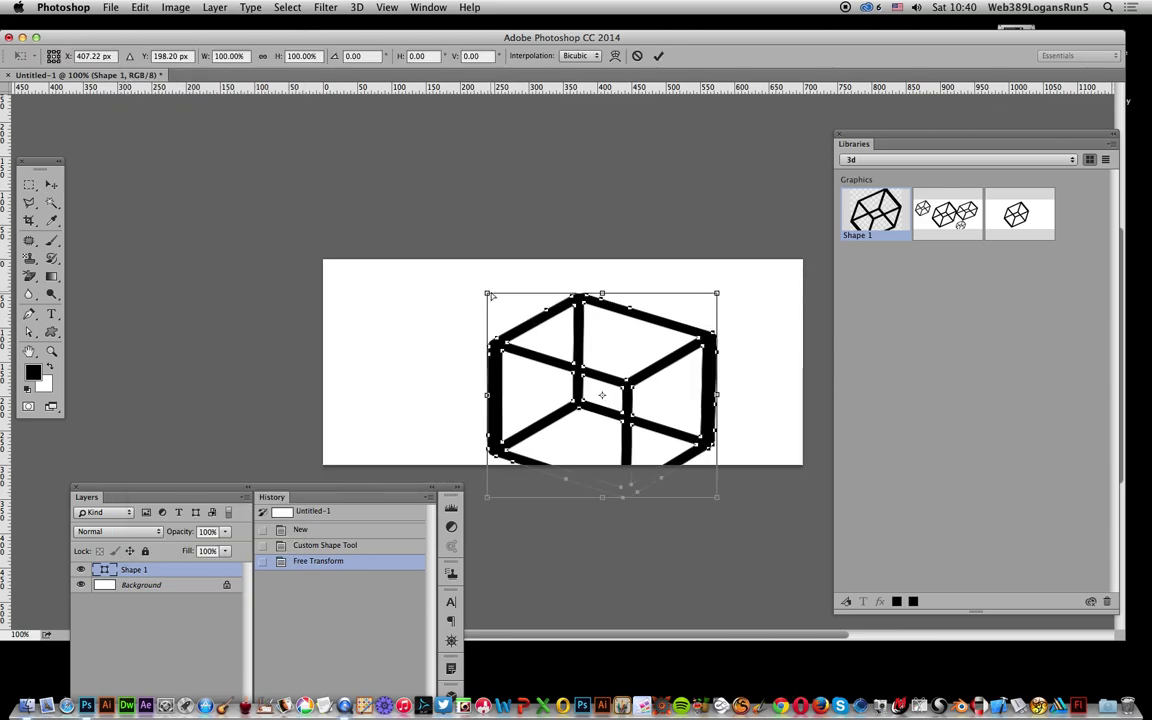
left_click_drag(490, 296, 311, 229)
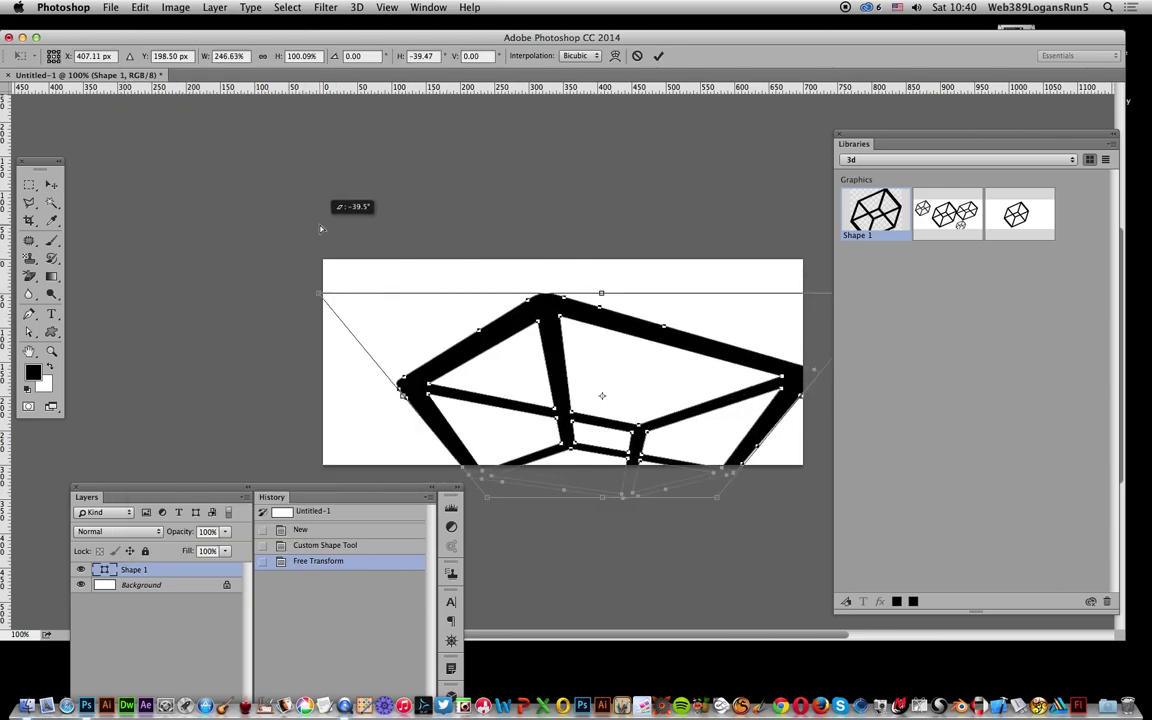
left_click(657, 56)
left_click_drag(572, 297, 895, 312)
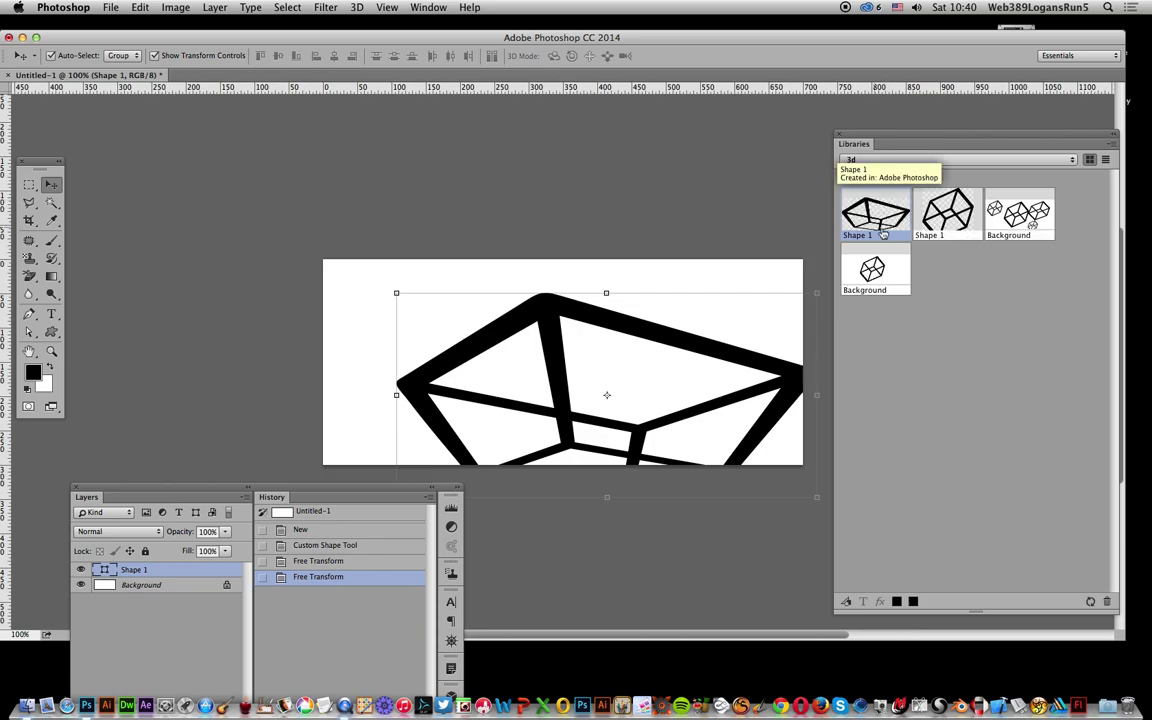
Step: Delete the Shape 1 layer and set the custom shape fill colour to magenta
key("BackSpace")
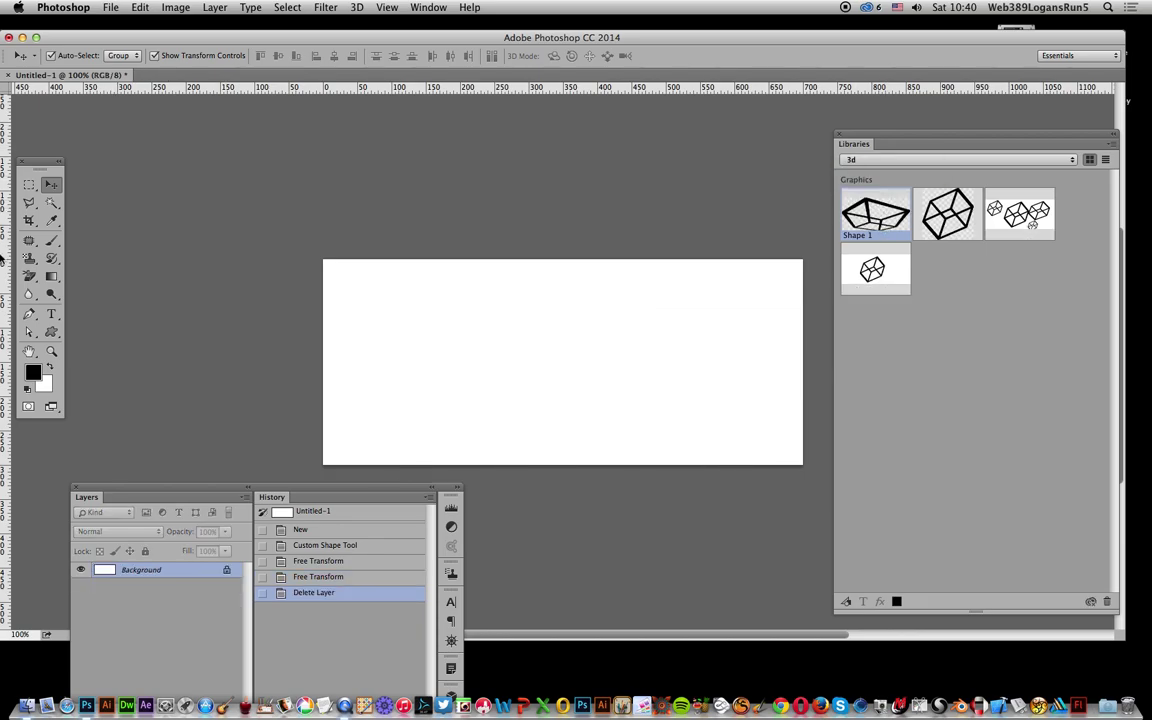
left_click(53, 333)
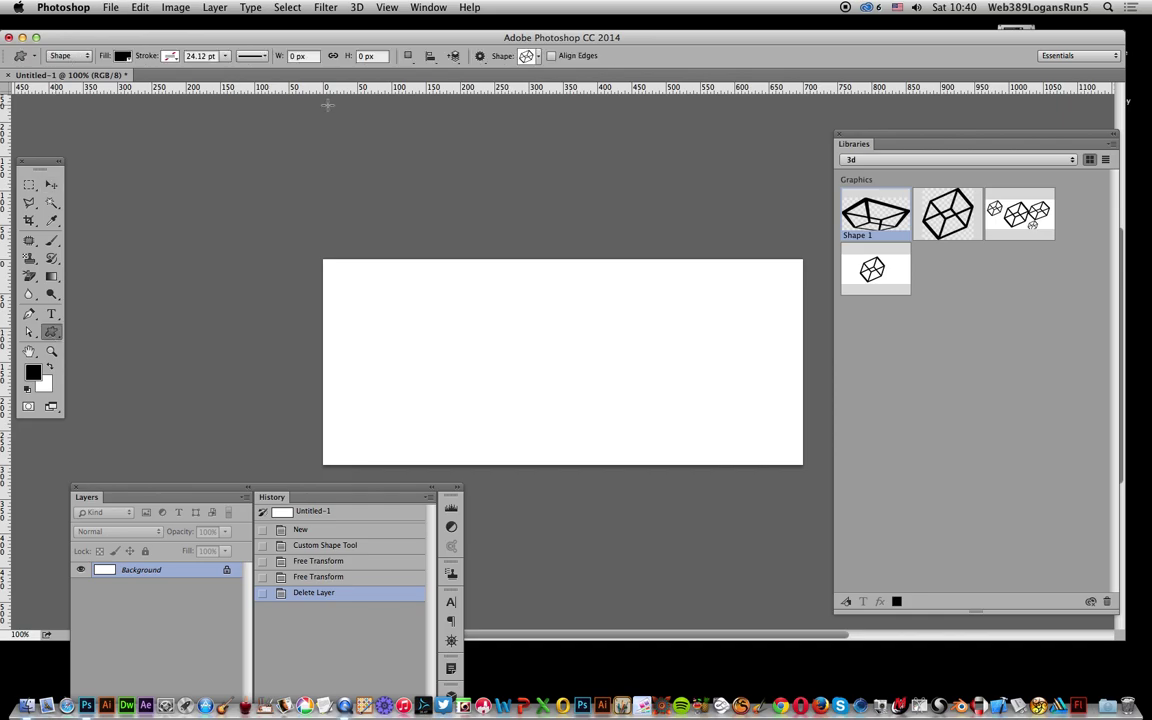
left_click(122, 56)
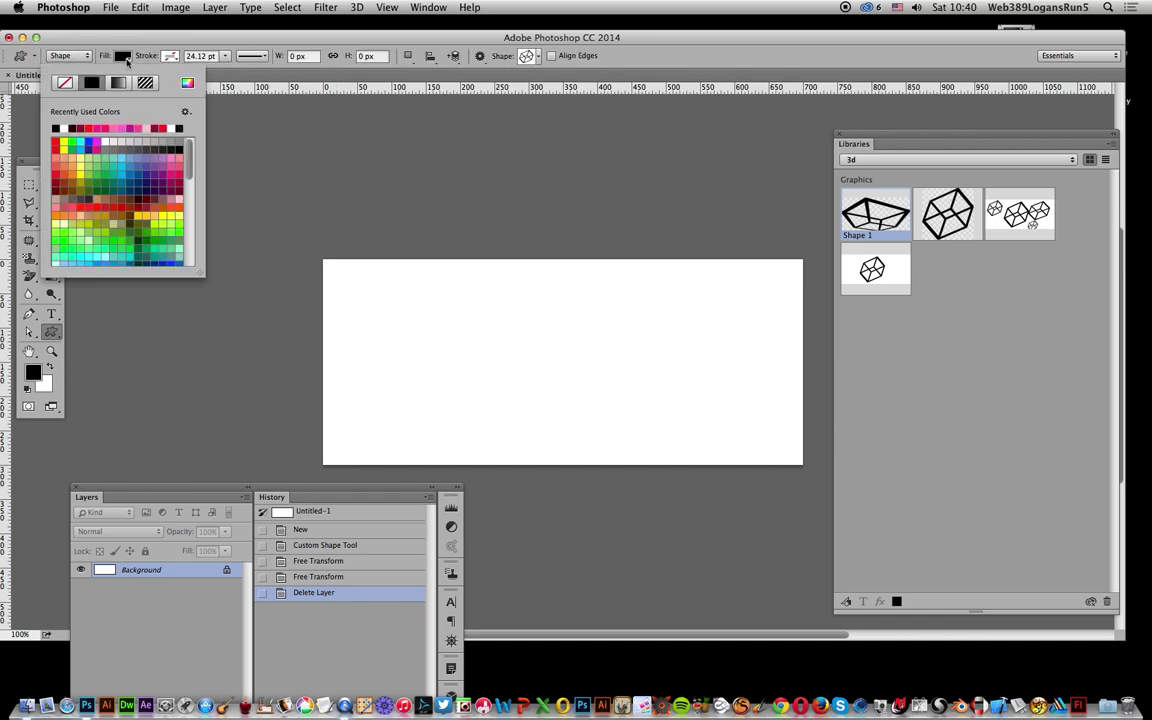
left_click(97, 147)
left_click(397, 74)
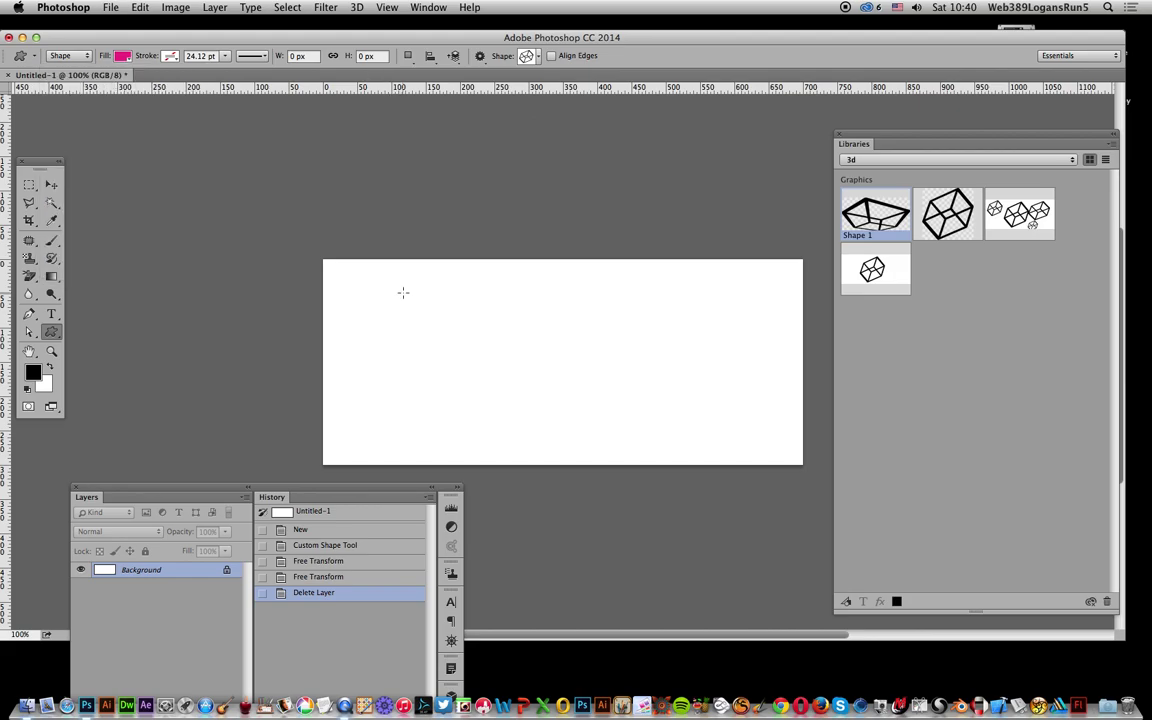
Step: Draw three overlapping magenta cubes and save them together to the 3d library
left_click_drag(394, 301, 528, 434)
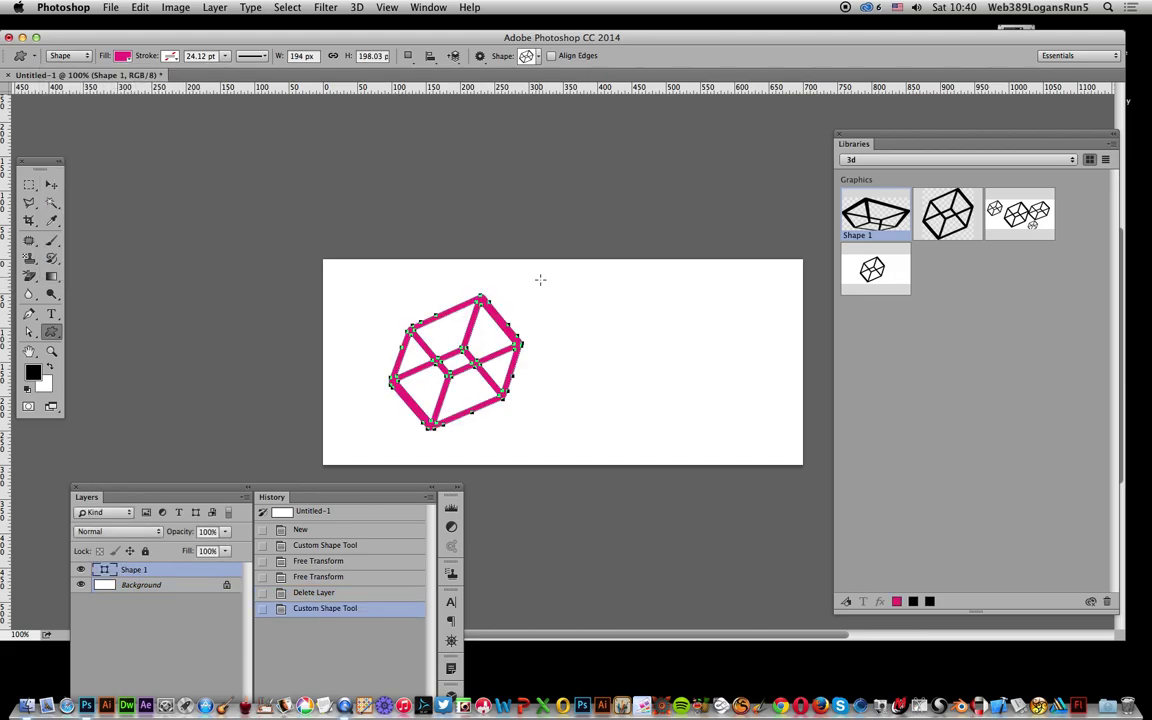
left_click_drag(540, 277, 700, 428)
left_click_drag(264, 222, 430, 367)
left_click(51, 184)
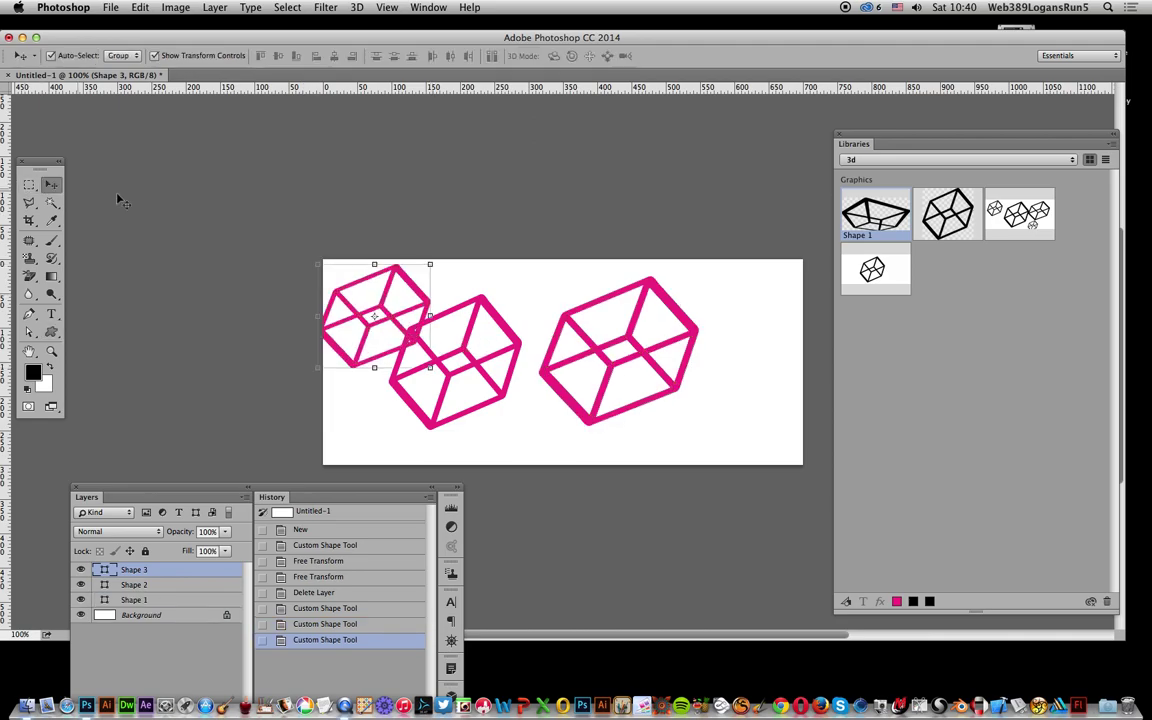
left_click_drag(288, 230, 745, 442)
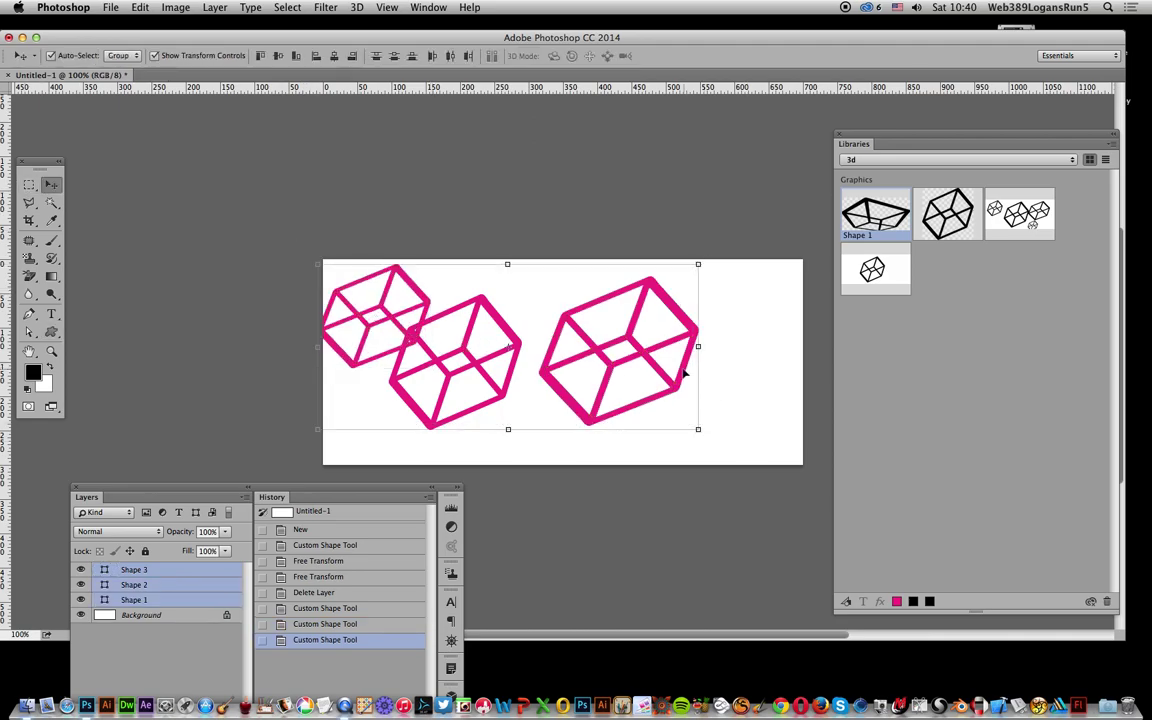
left_click_drag(694, 380, 974, 378)
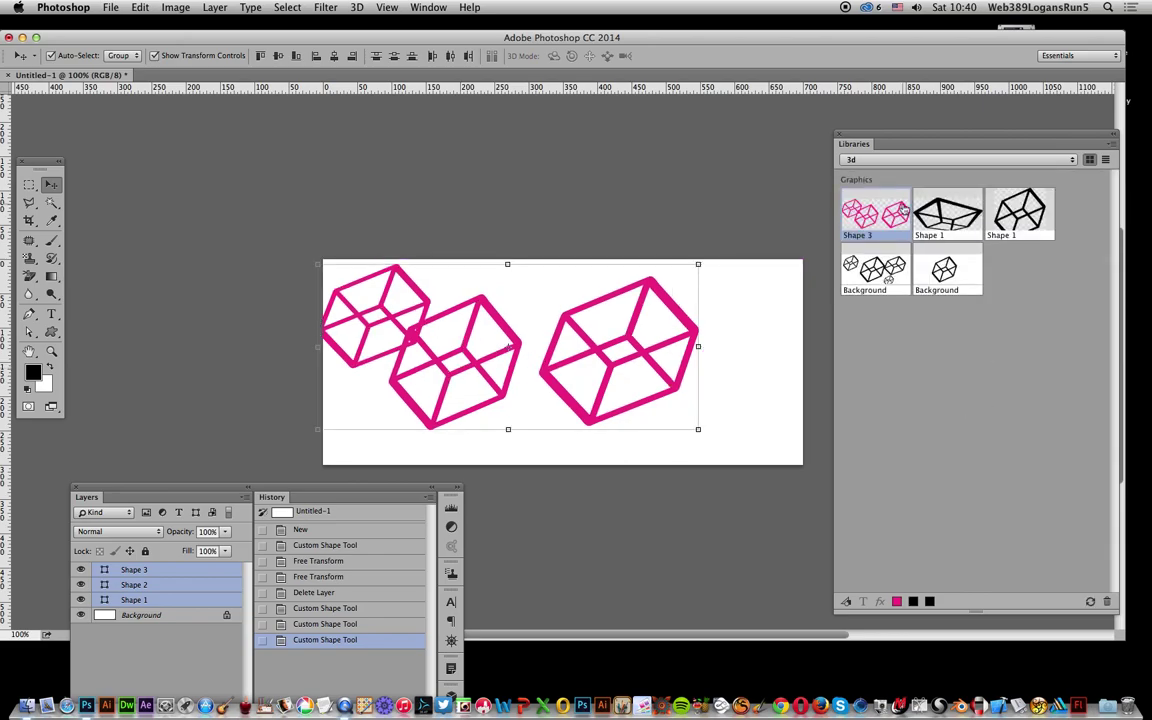
Step: Delete the magenta cube layers, set the fill back to black, and draw a black cube
key("Delete")
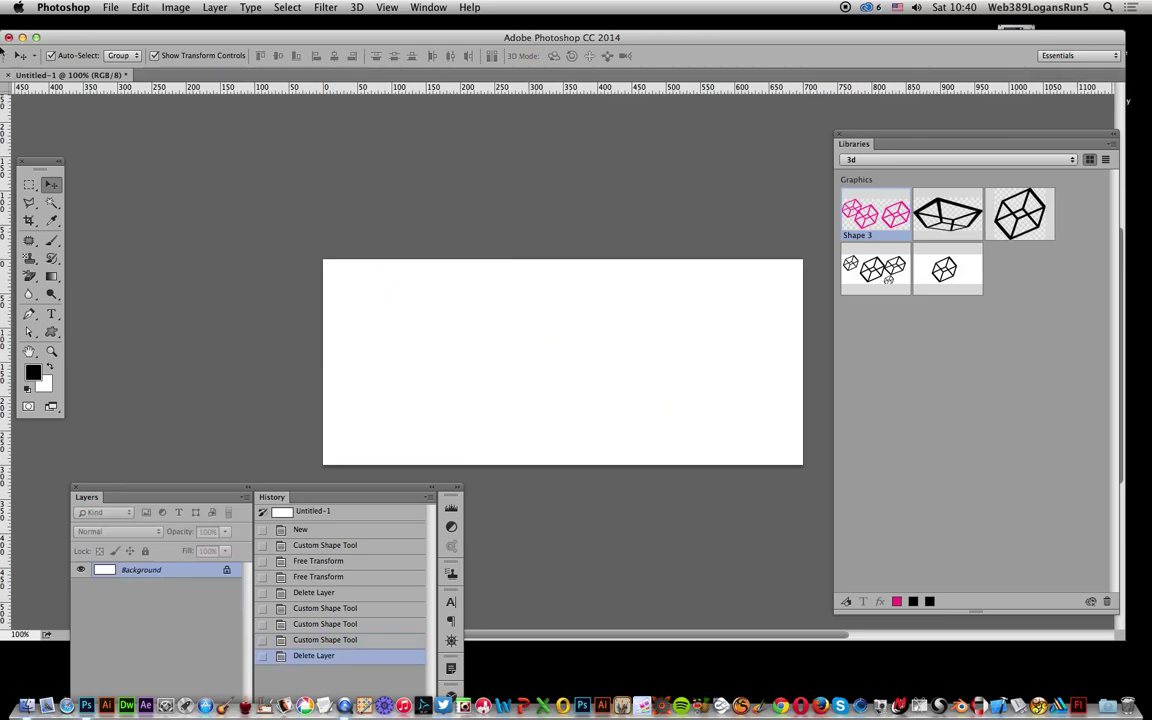
left_click(51, 331)
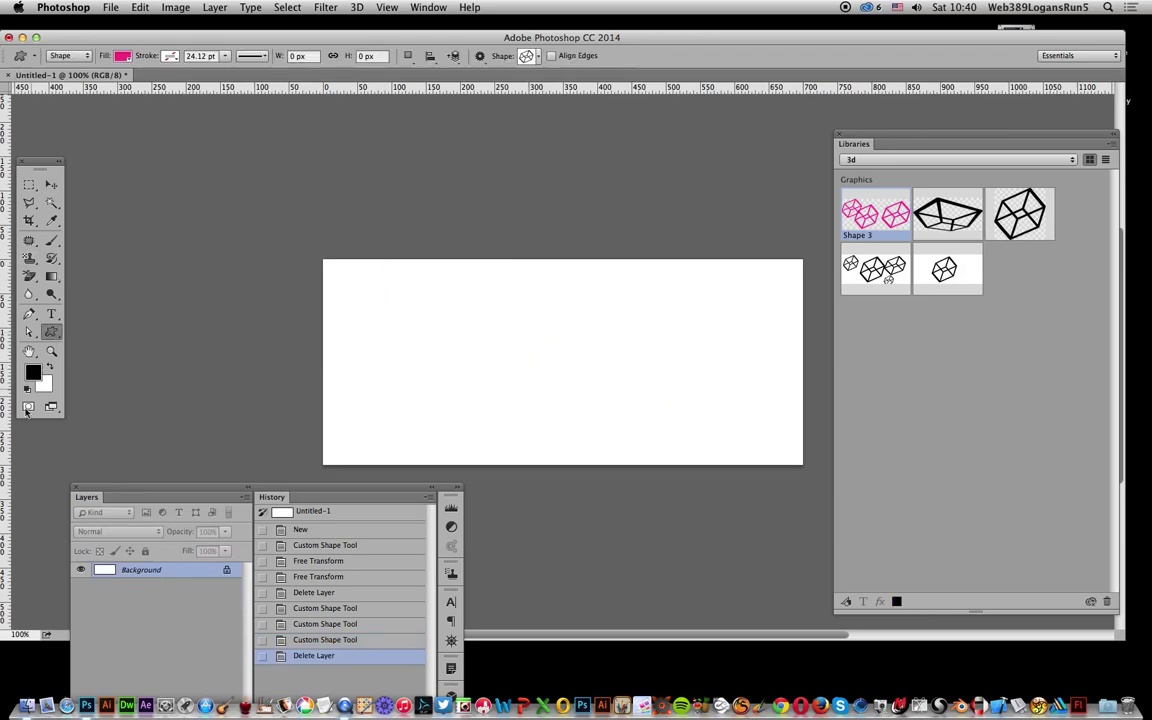
left_click(121, 56)
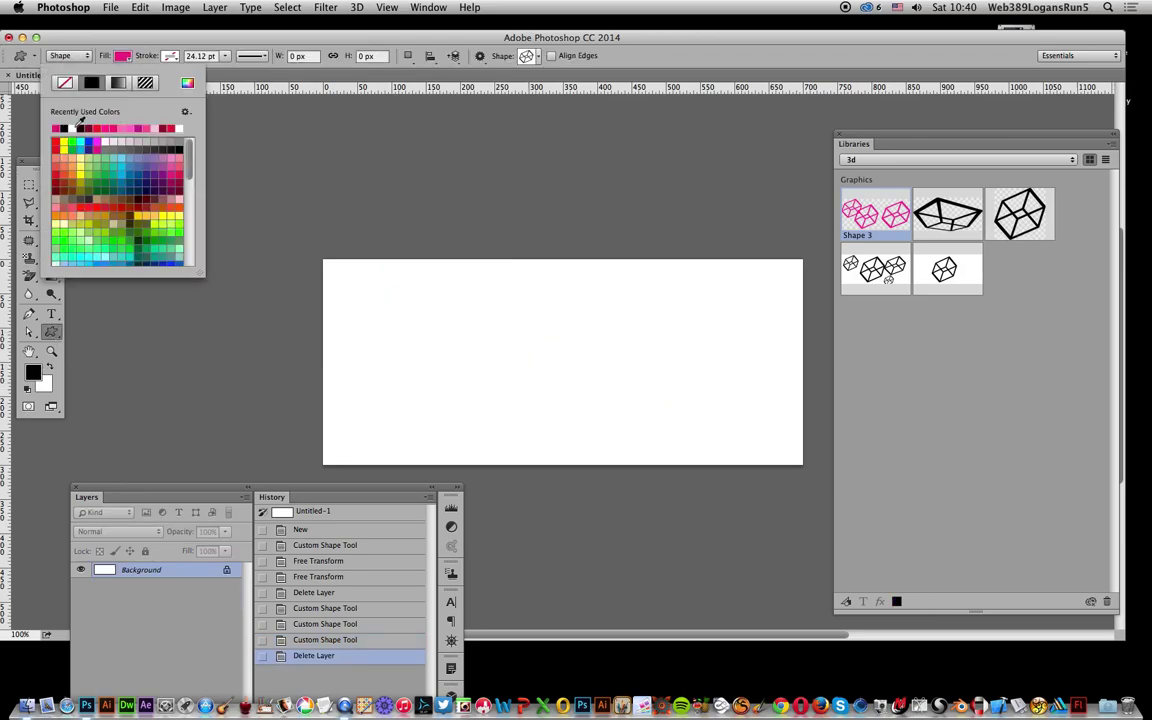
left_click(66, 129)
left_click_drag(461, 275, 667, 460)
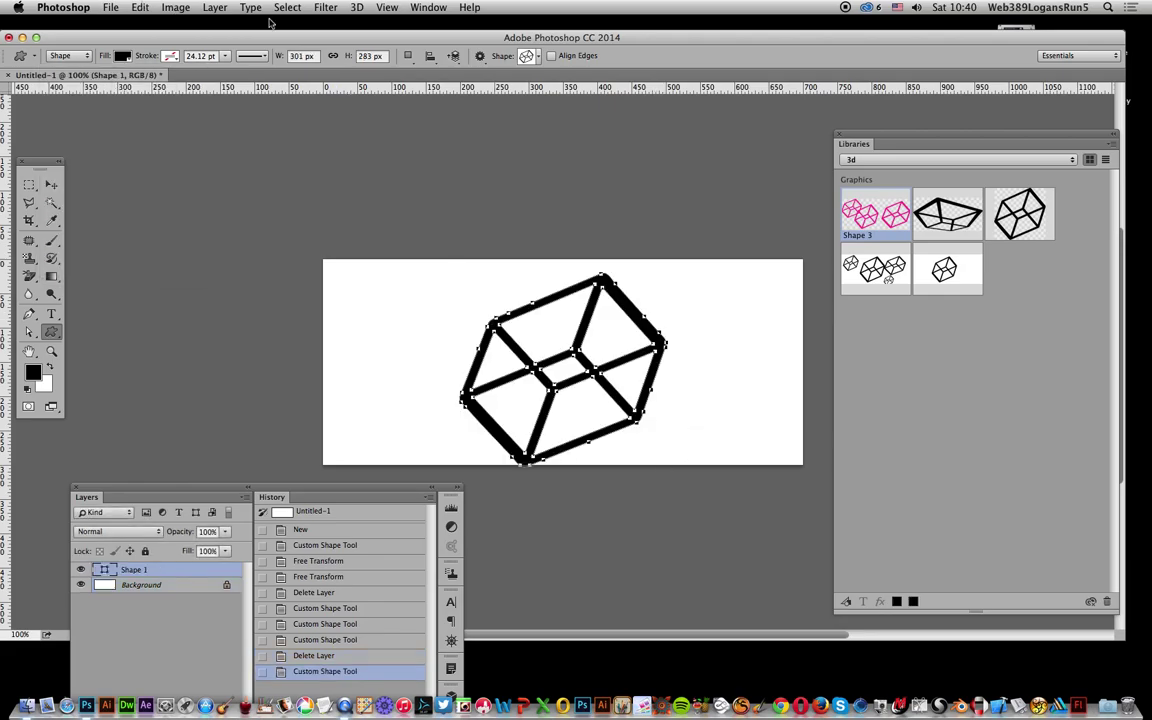
Step: Give the black cube a Drop Shadow with a larger distance
left_click(214, 8)
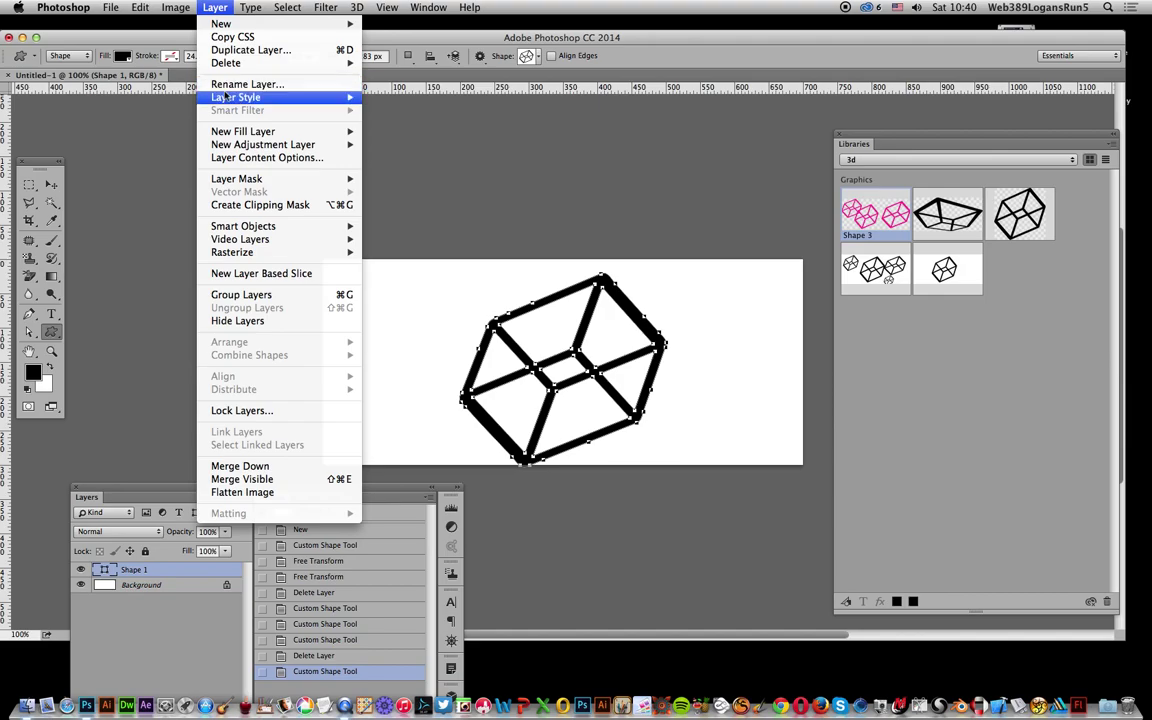
mouse_move(225, 100)
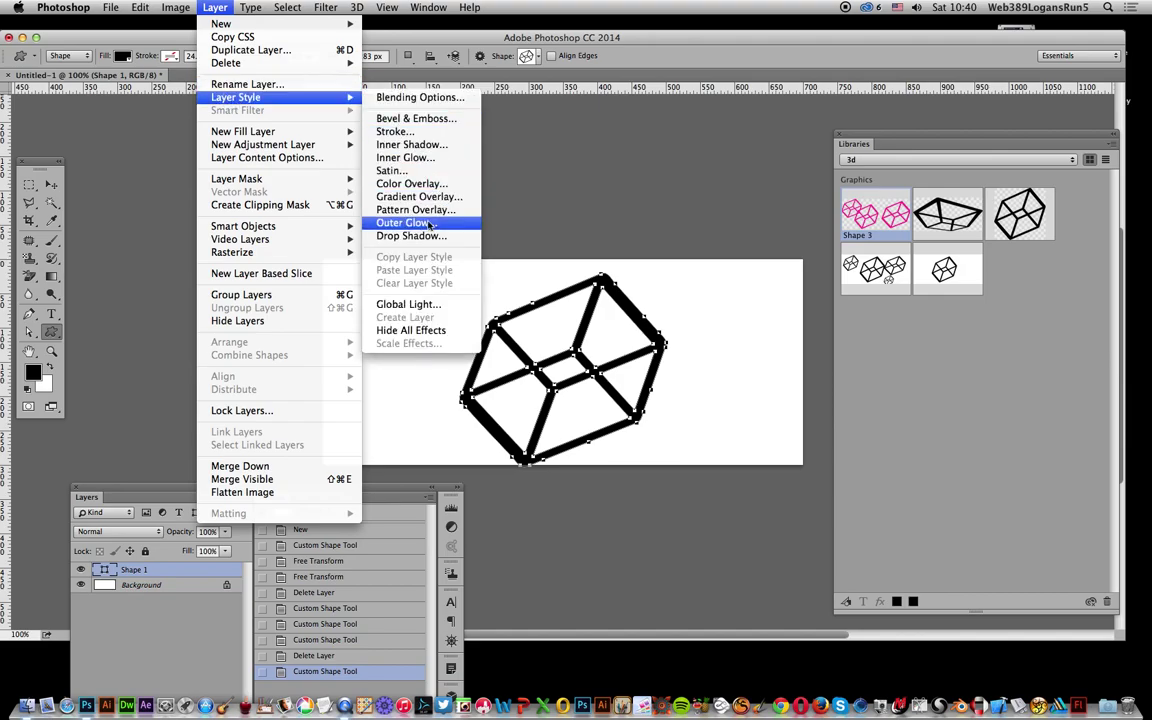
left_click(547, 188)
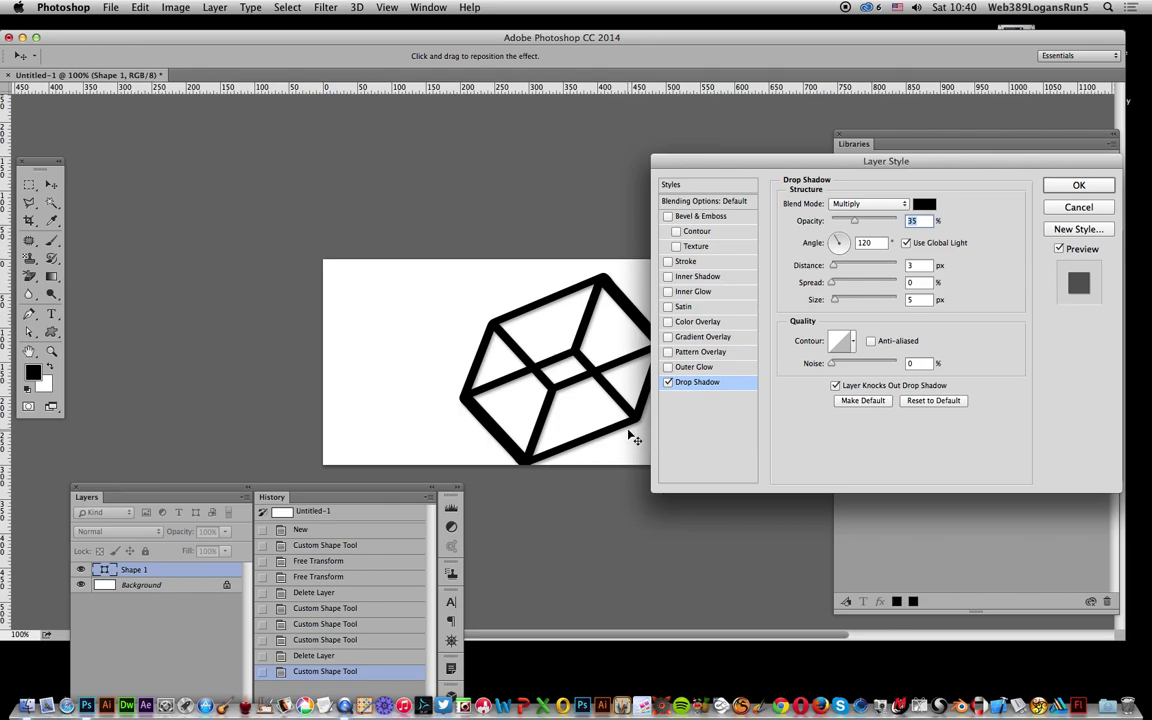
left_click_drag(632, 438, 645, 466)
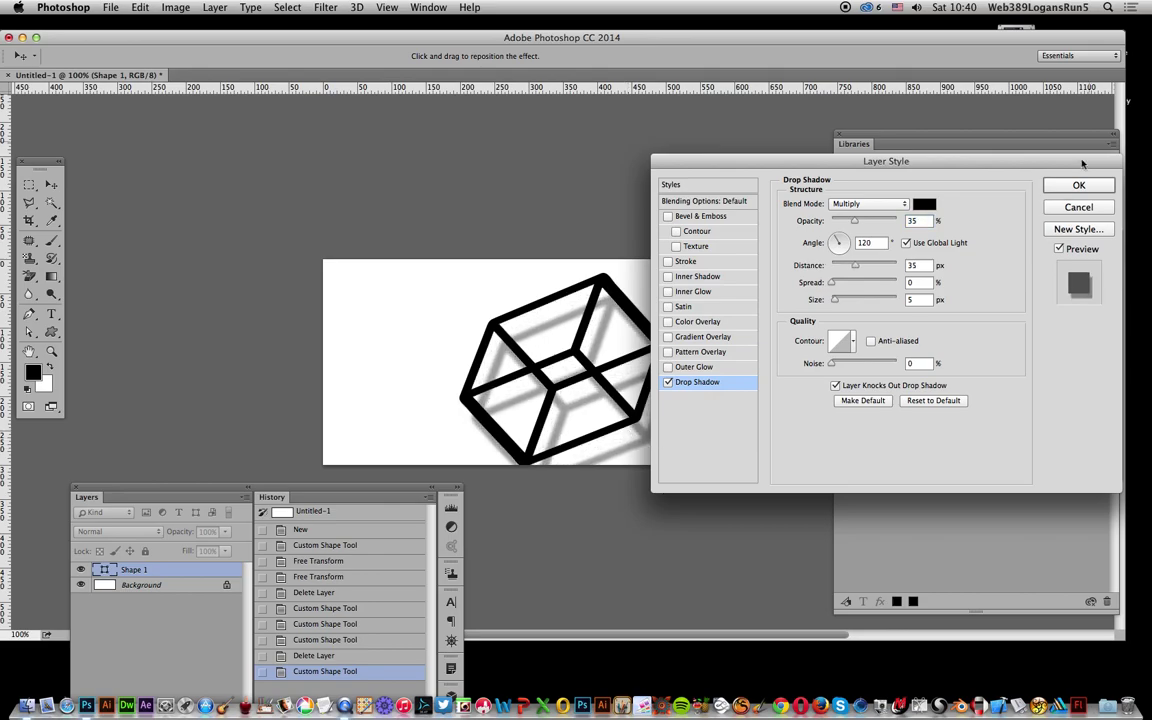
left_click(1079, 185)
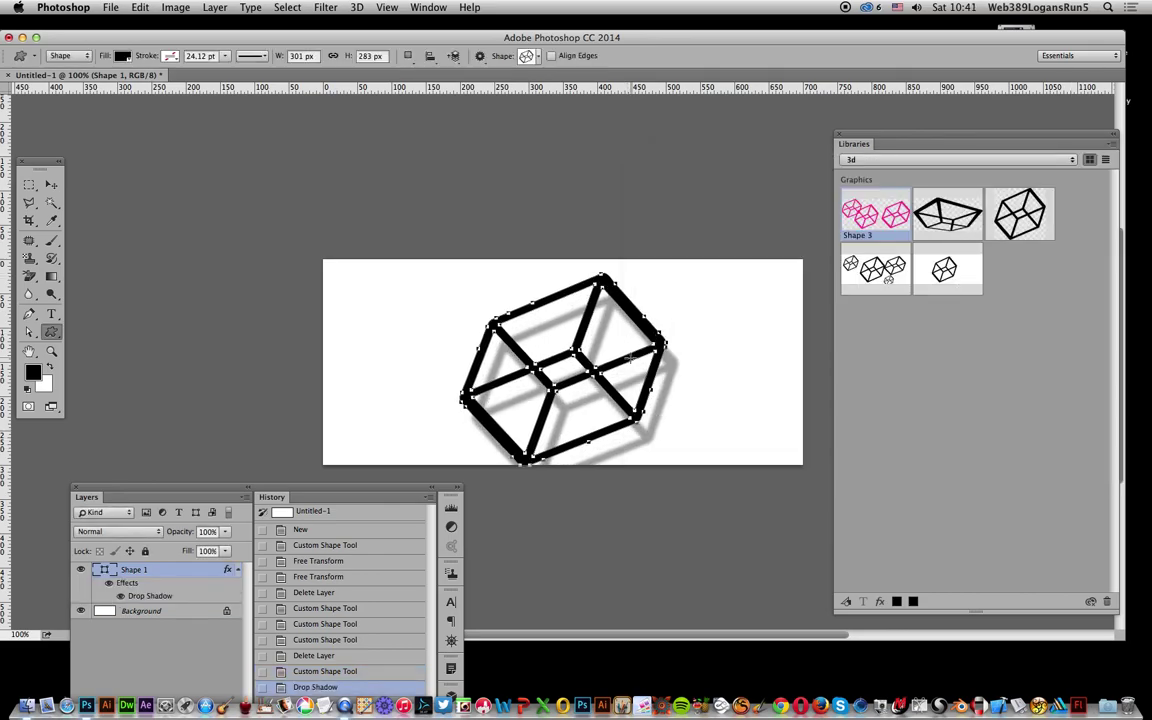
Step: Save the shadowed cube to the 3d library and delete its layer
key("v")
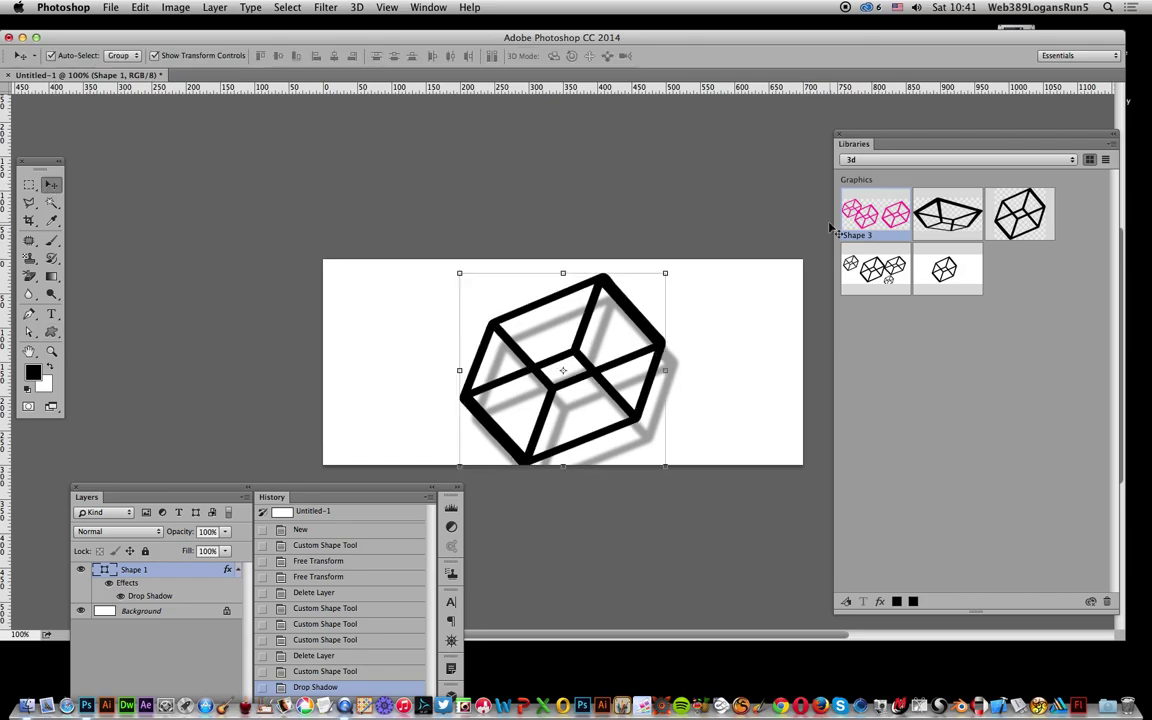
left_click_drag(676, 344, 900, 313)
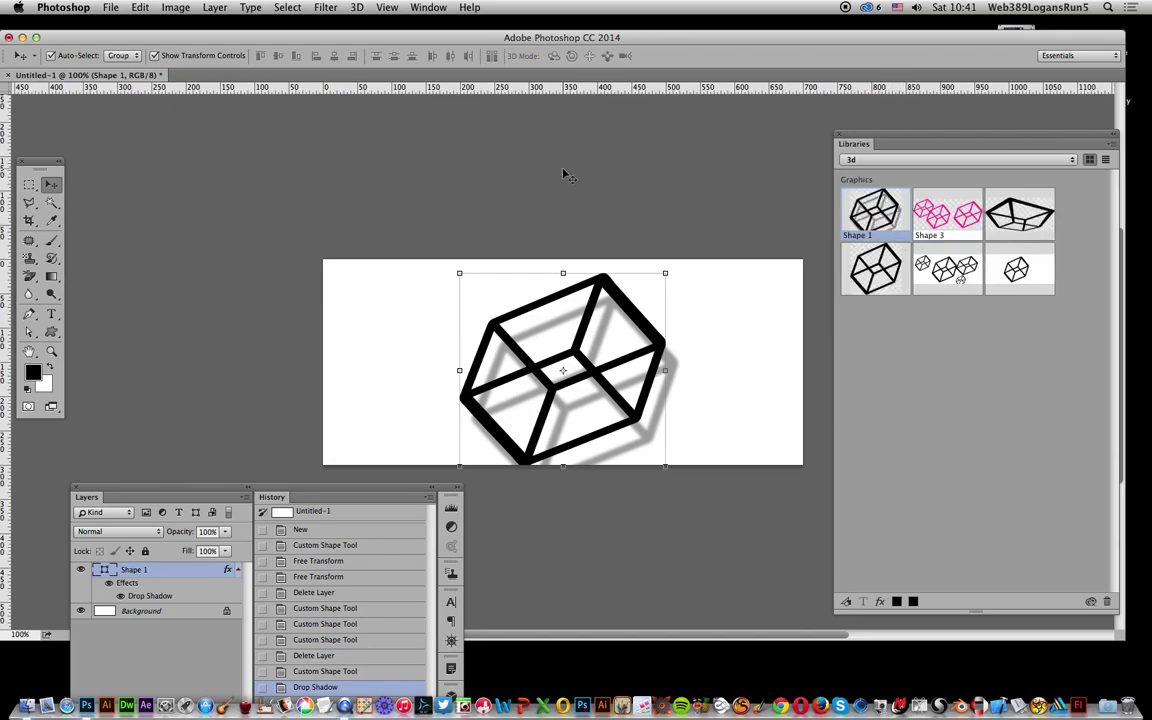
key("BackSpace")
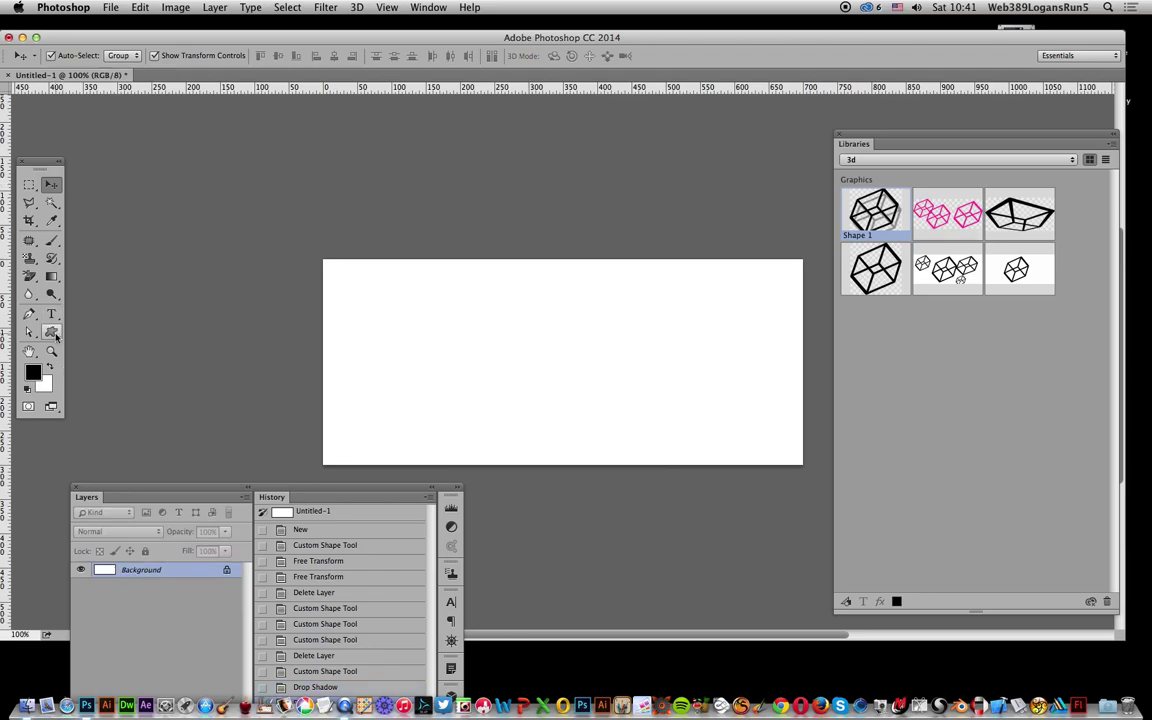
Step: Draw a black cube and add a 'cube' text label beside it
left_click(51, 331)
left_click_drag(387, 273, 553, 425)
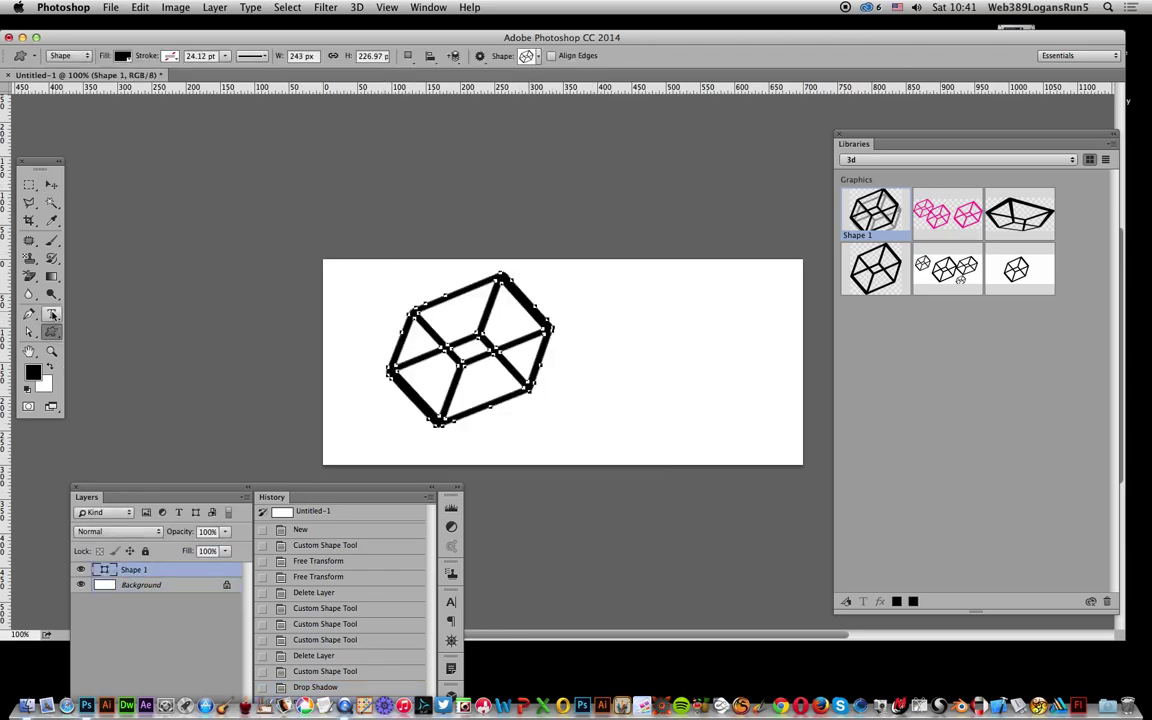
left_click(51, 314)
left_click(550, 395)
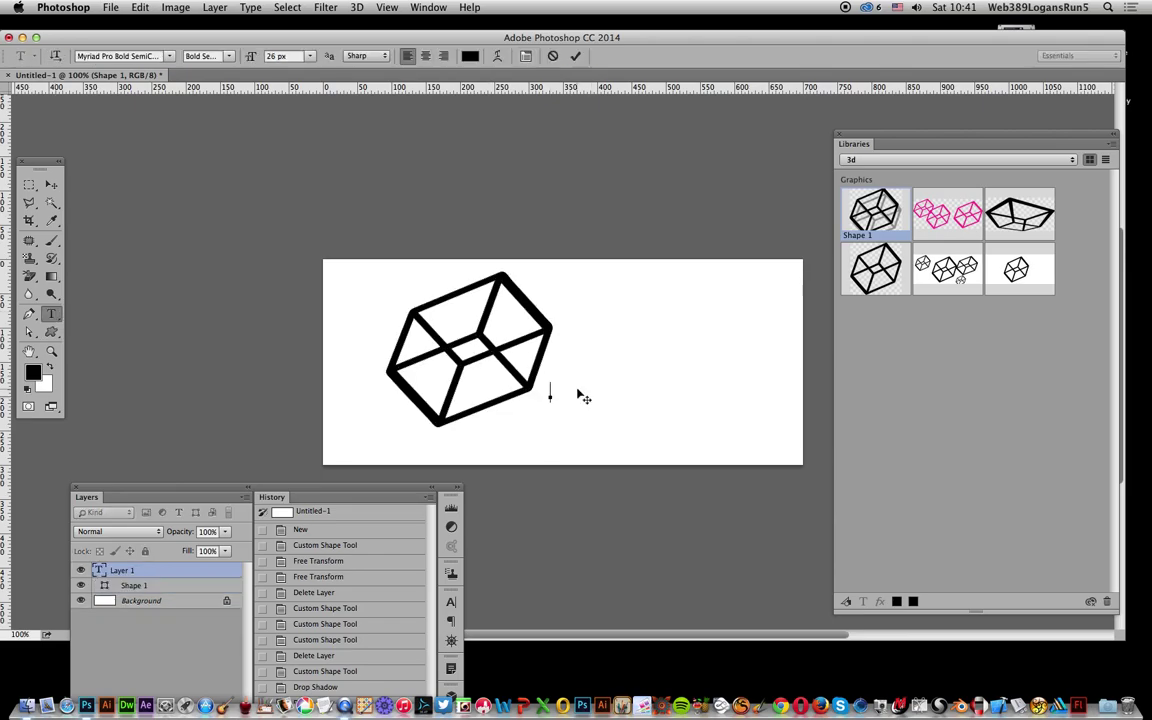
type(".cube")
Step: Save the cube and its label together to the library, then delete both layers
left_click(55, 186)
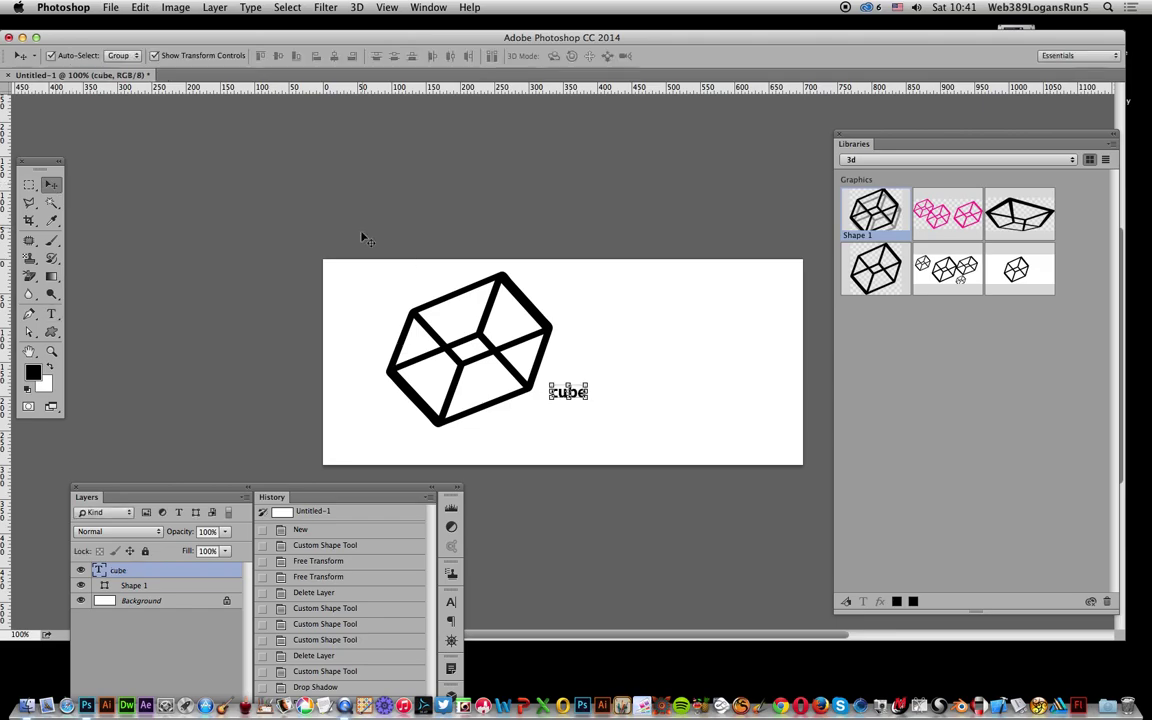
left_click_drag(347, 239, 605, 447)
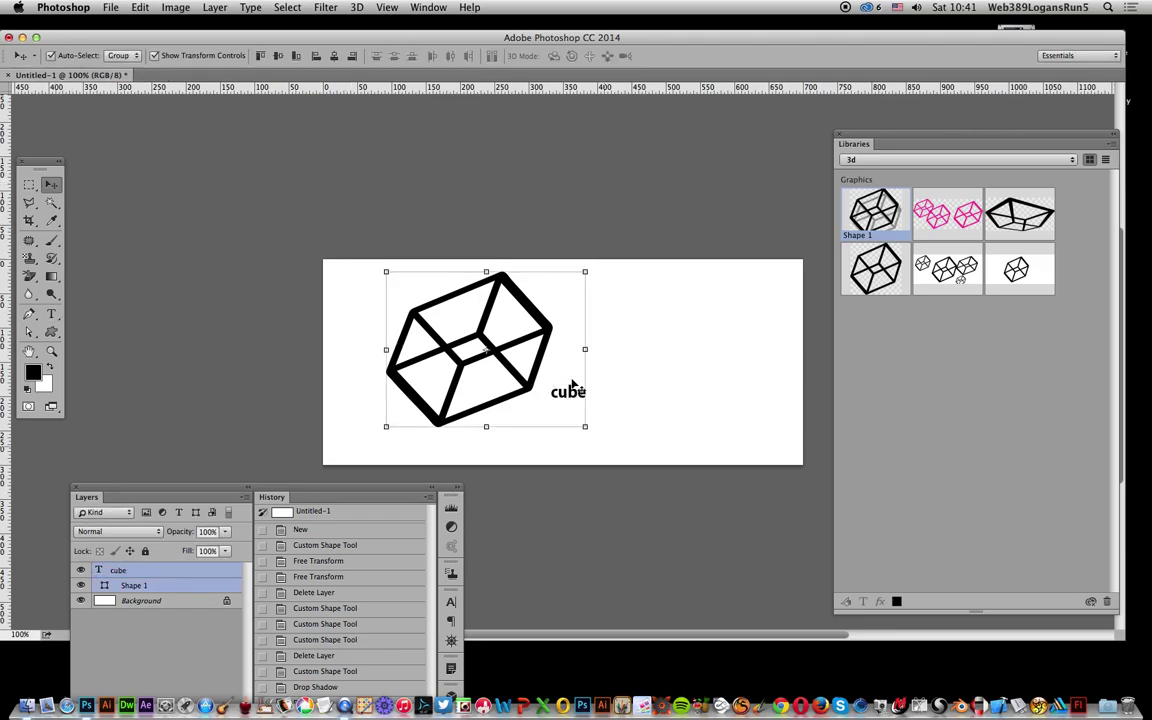
left_click_drag(571, 386, 908, 391)
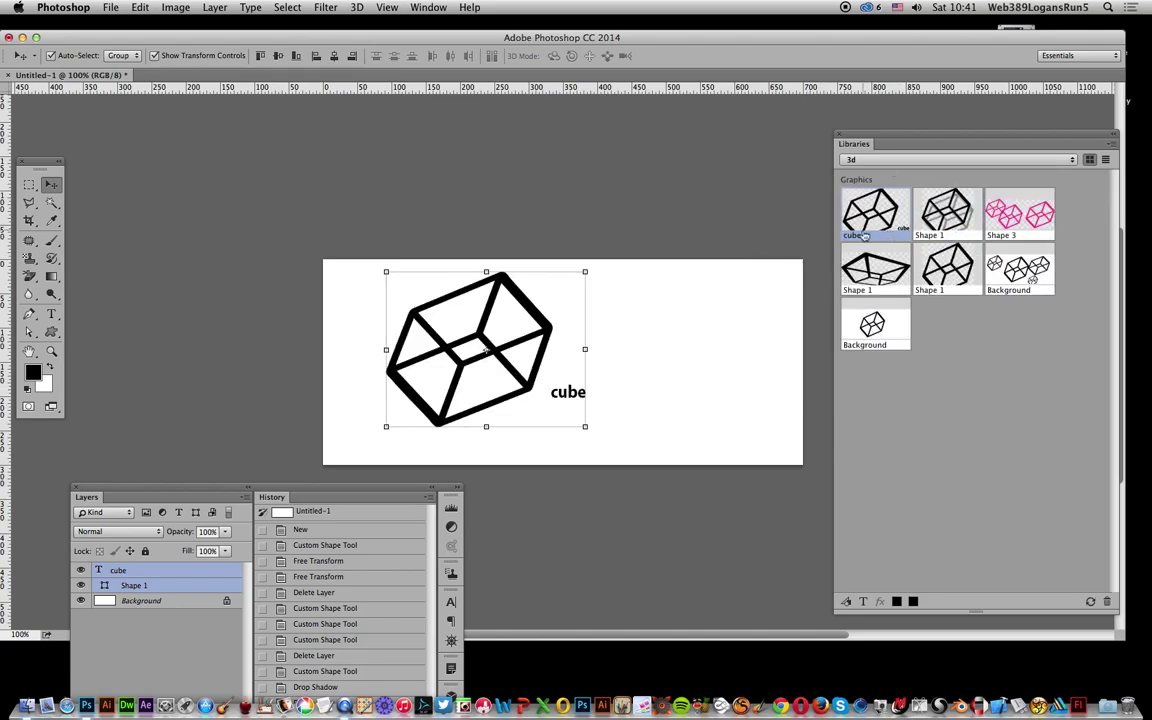
key("Delete")
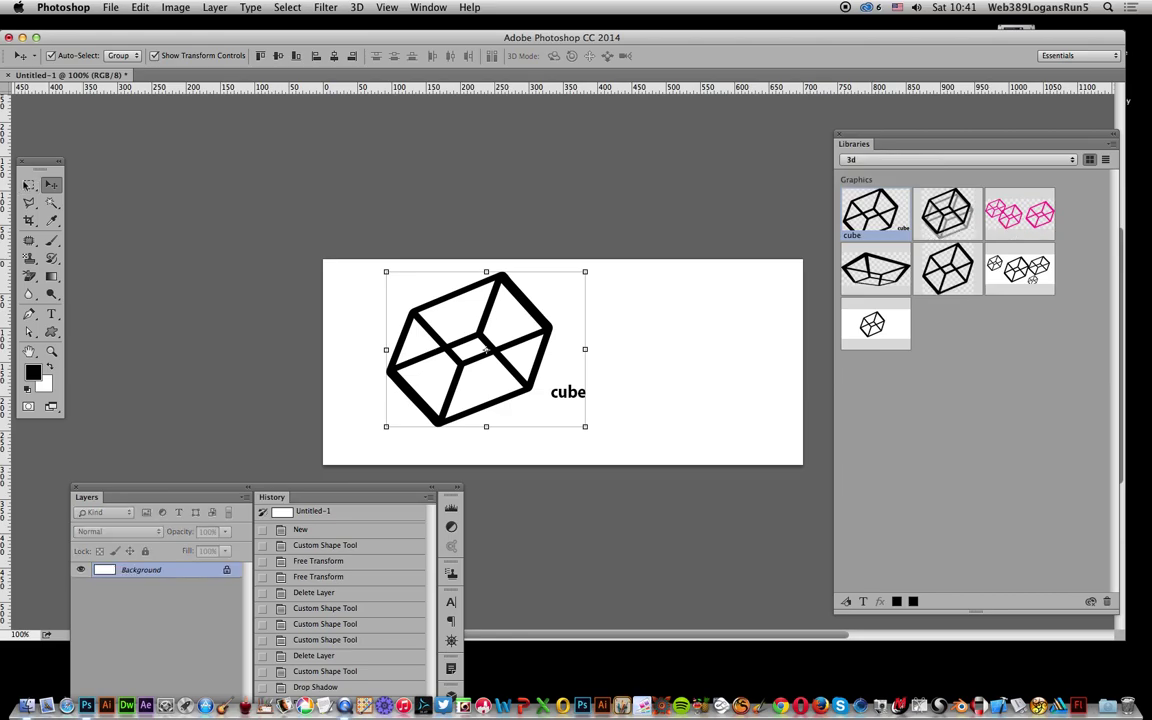
Step: Draw a pixel-based cube on the canvas
left_click(51, 331)
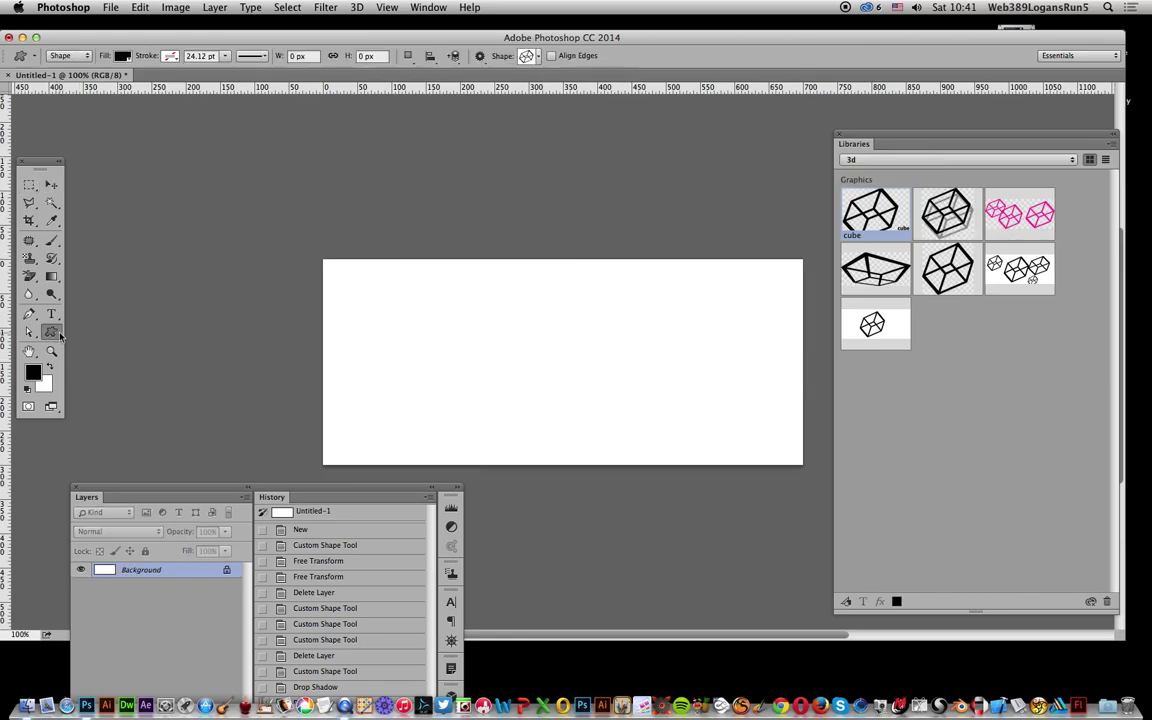
left_click(66, 56)
left_click(72, 76)
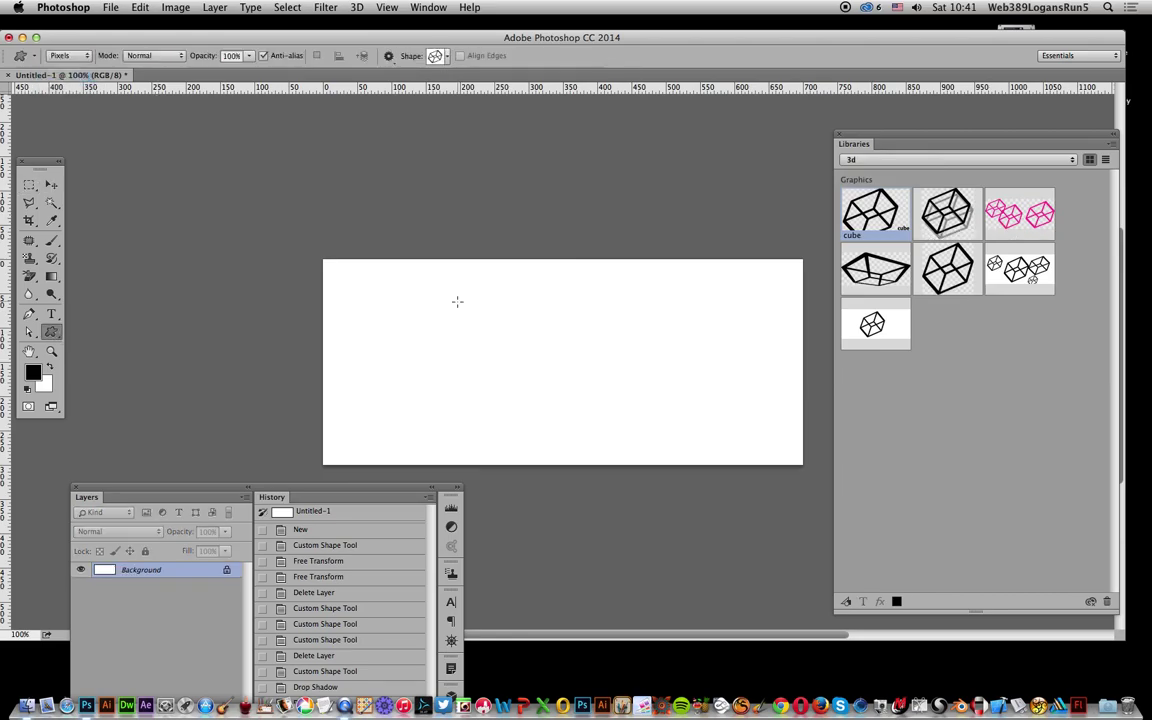
left_click_drag(455, 290, 578, 431)
Step: Marquee the cube and define it as a pattern with Edit > Define Pattern
left_click(28, 188)
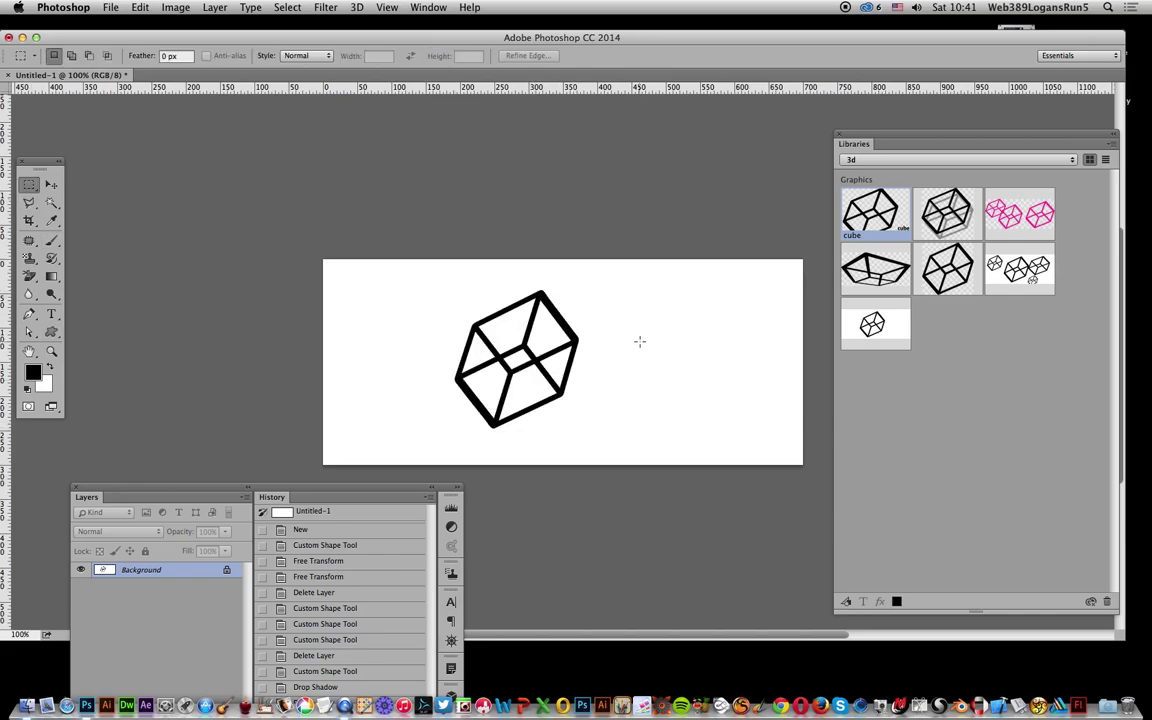
left_click_drag(443, 288, 589, 432)
key("super+d")
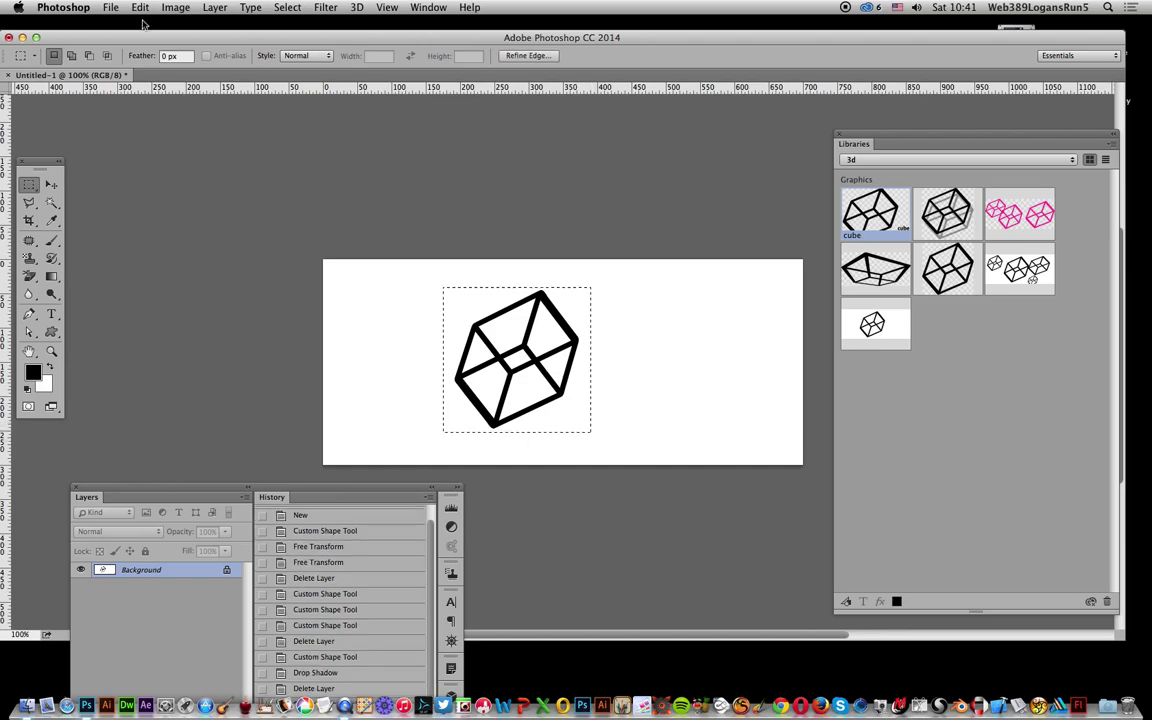
left_click(140, 7)
left_click(184, 360)
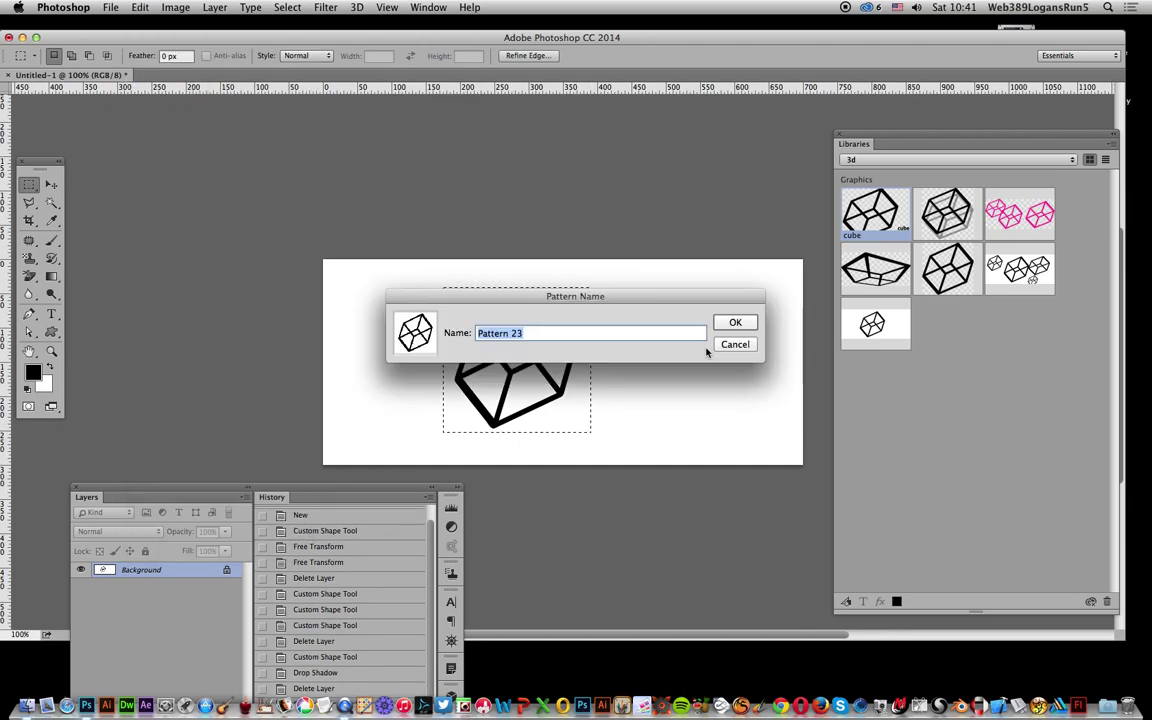
left_click(727, 321)
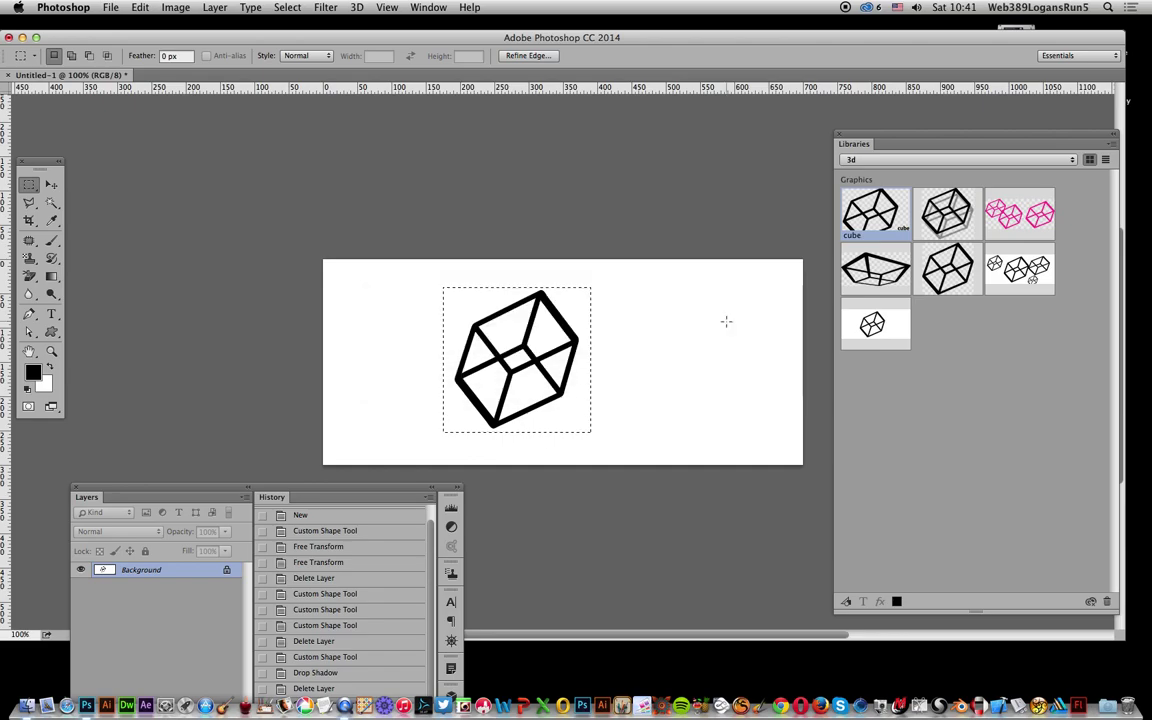
Step: Revert to New, add a cube Pattern Fill 1 layer at 100% scale, and save it to the library
left_click(287, 7)
left_click(330, 514)
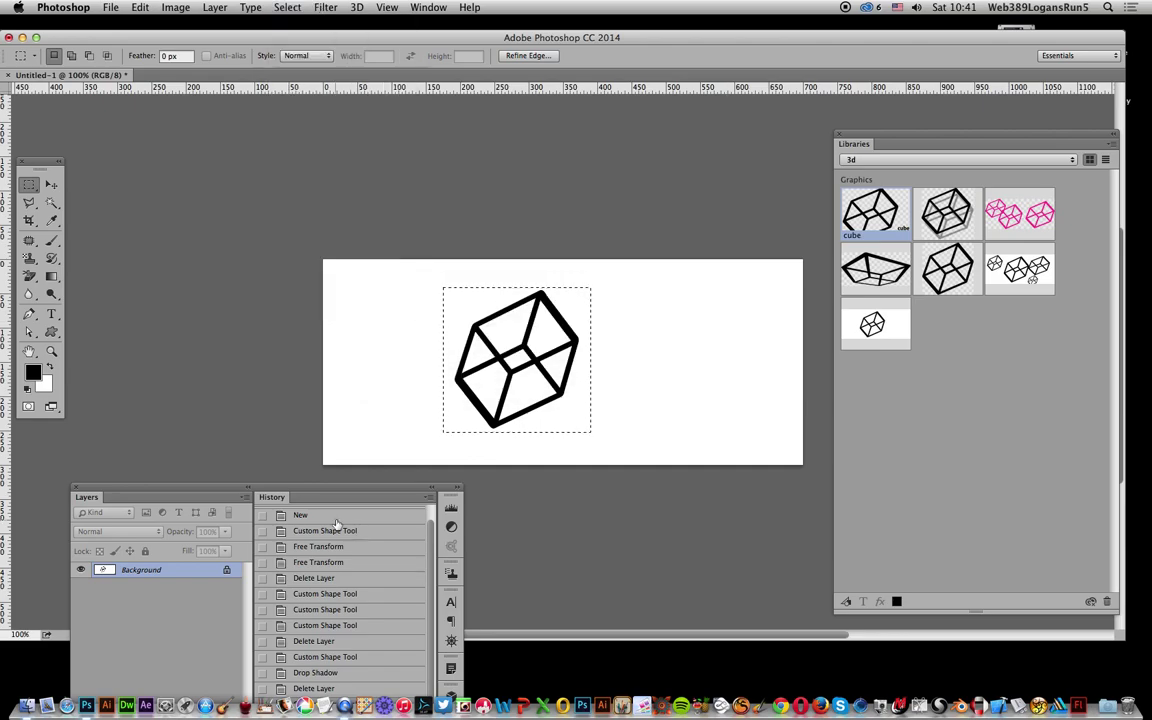
left_click(219, 8)
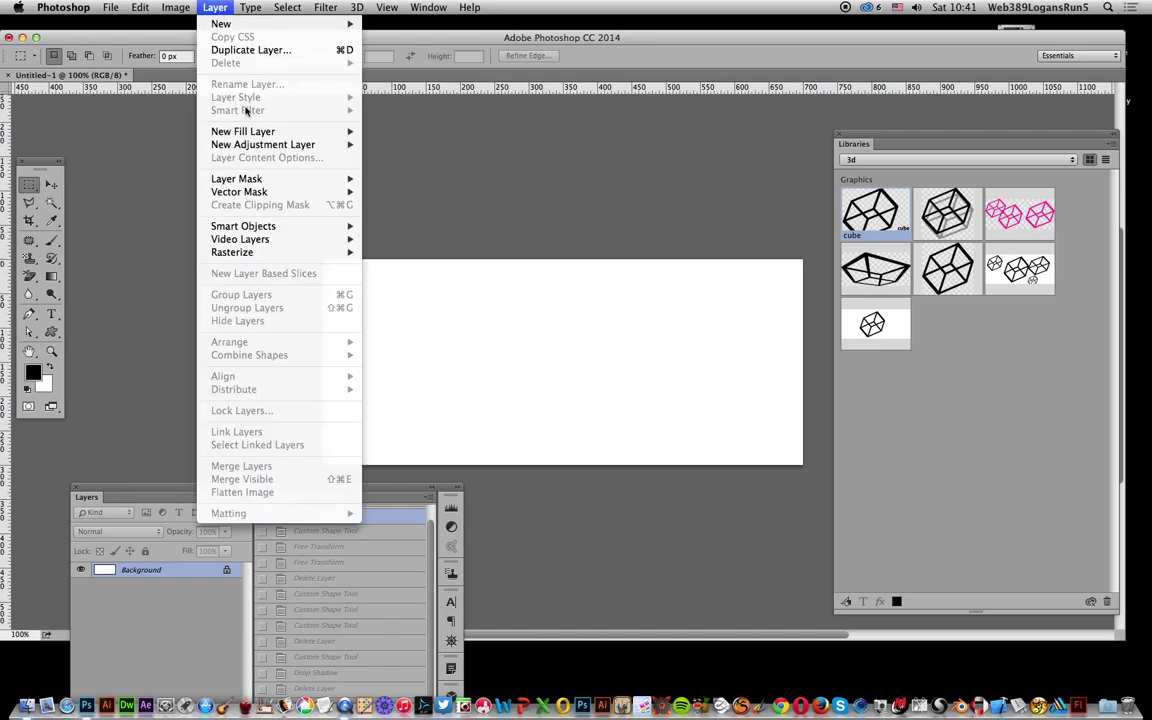
mouse_move(230, 128)
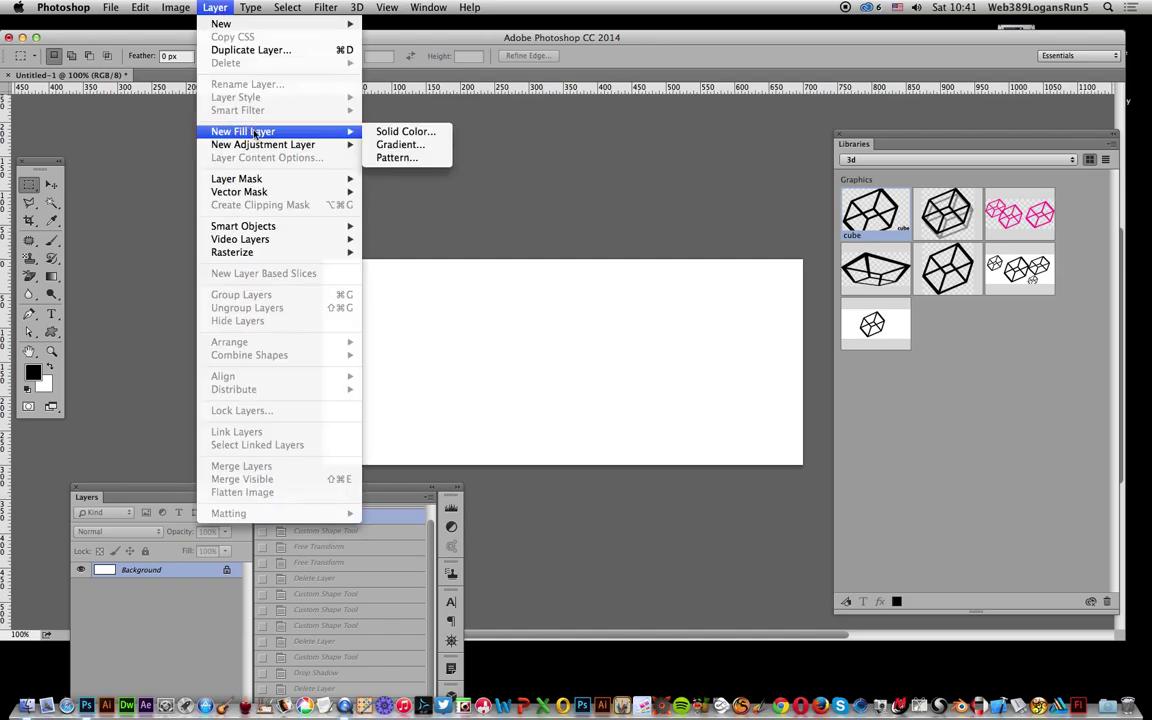
left_click(397, 158)
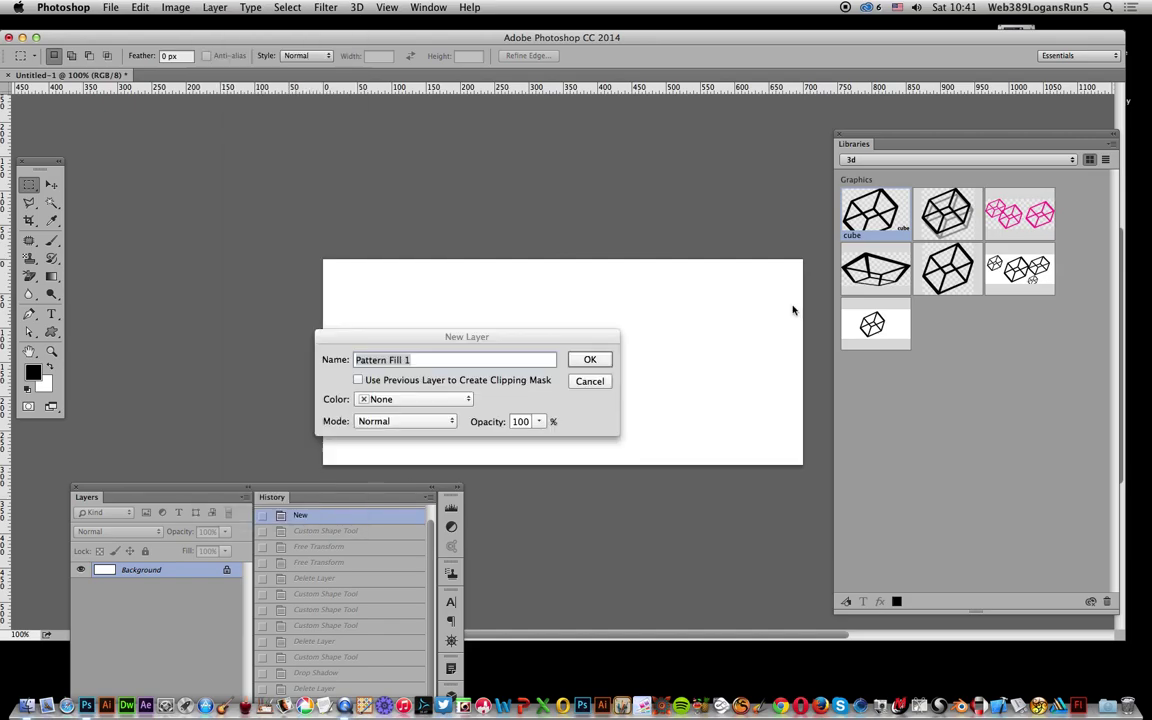
left_click(591, 360)
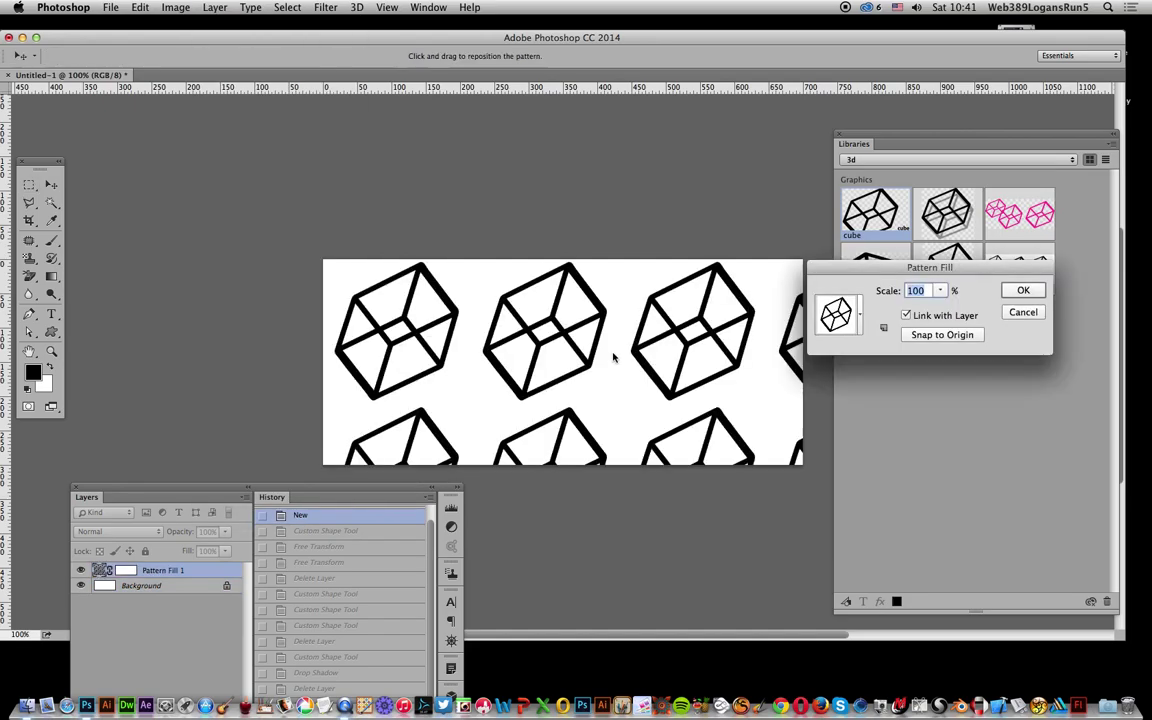
left_click(1022, 291)
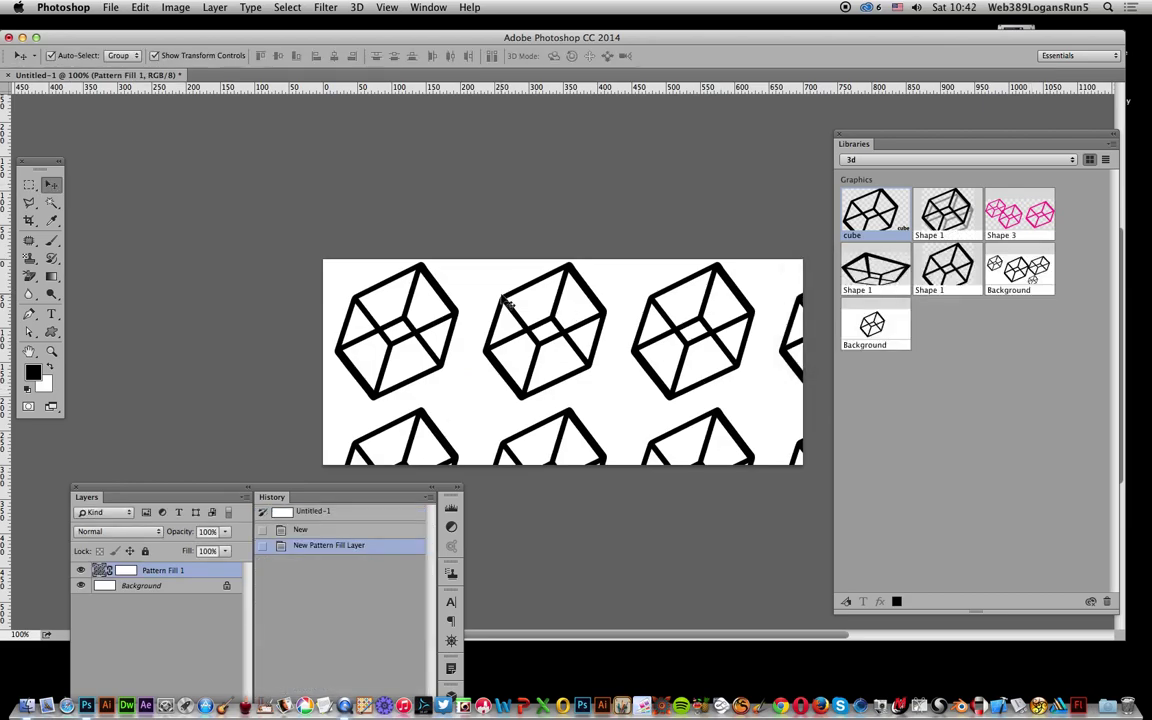
left_click_drag(506, 302, 939, 352)
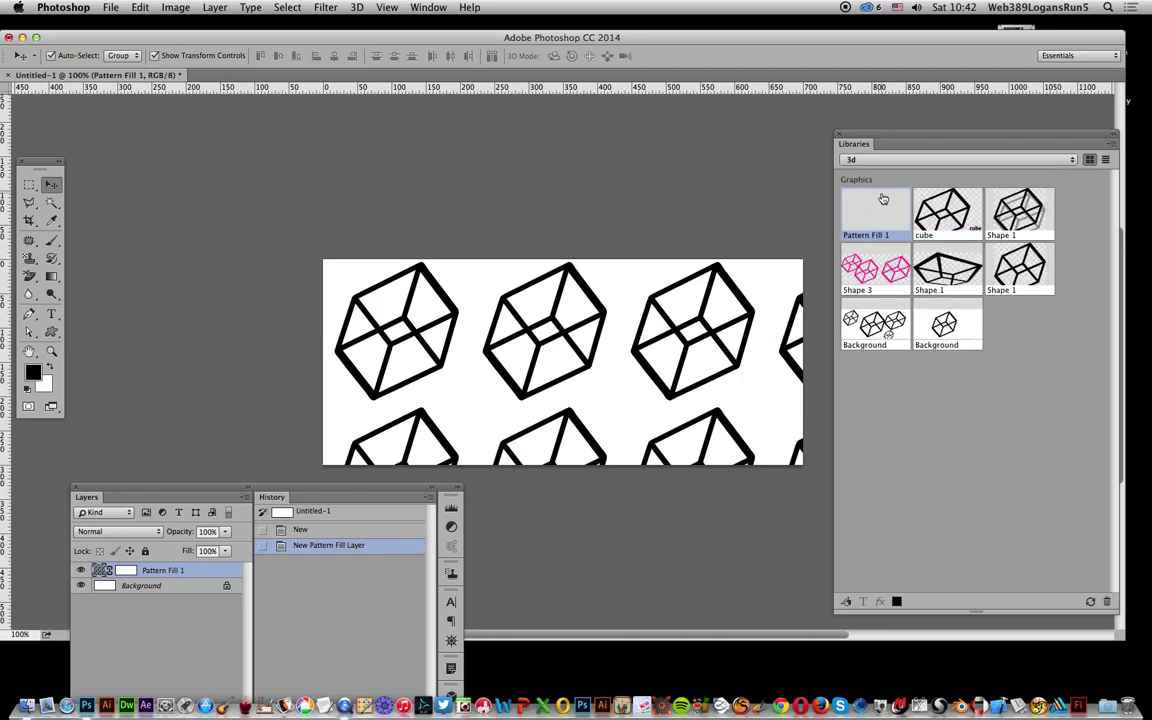
Step: Delete the Pattern Fill 1 layer and draw a cube in Shape mode
key("BackSpace")
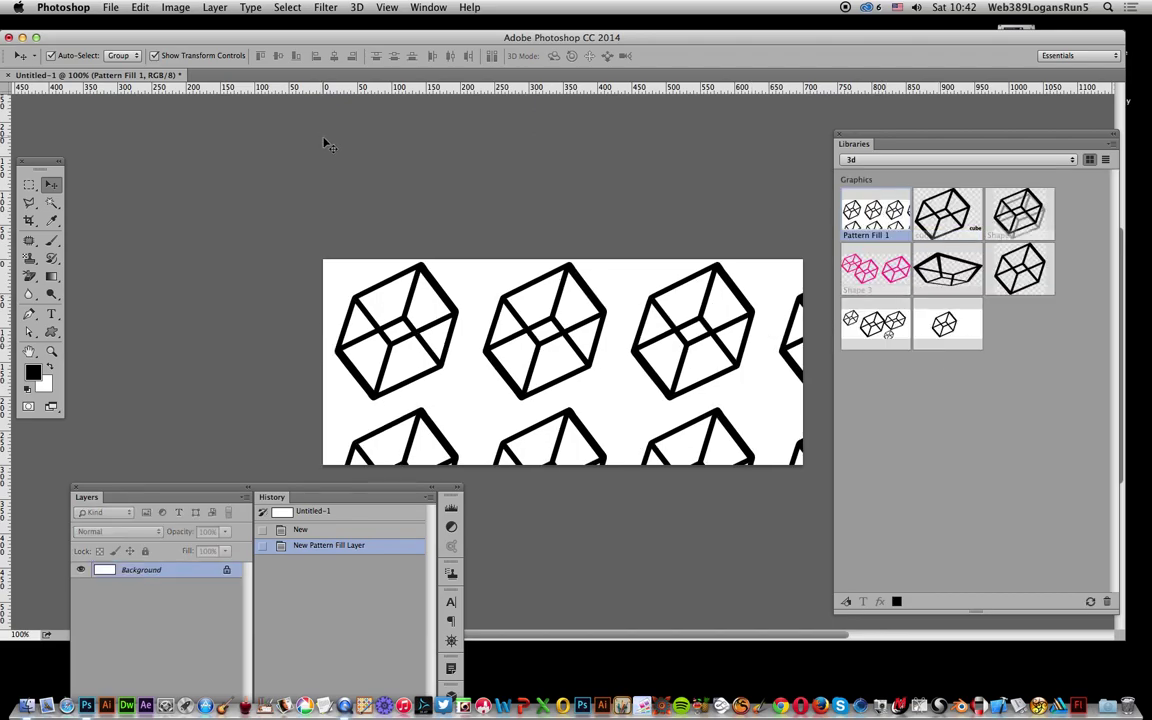
left_click(52, 336)
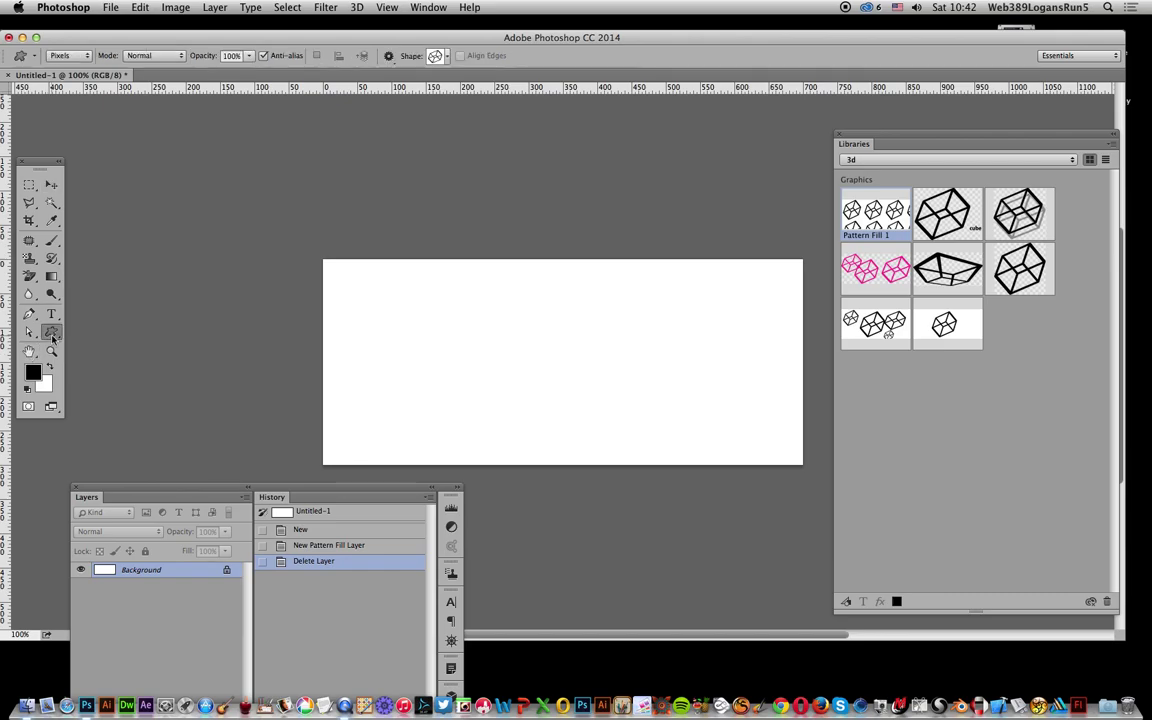
left_click(70, 55)
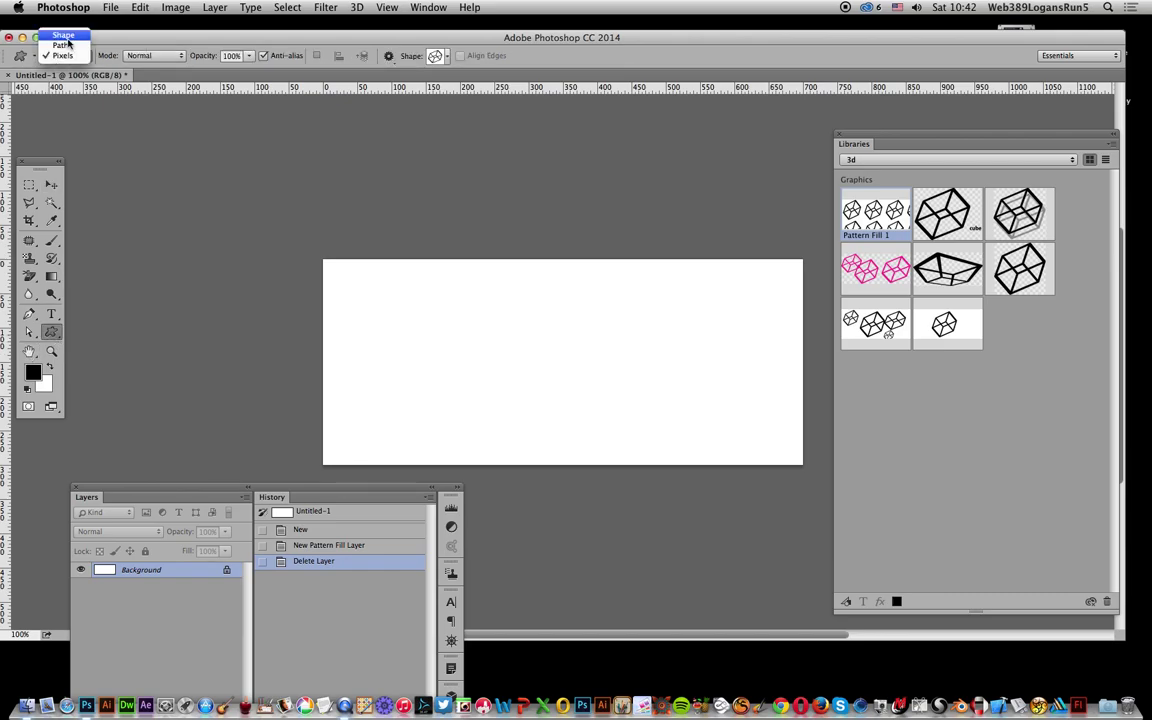
key("Return")
mouse_move(465, 290)
left_mouse_down()
mouse_move(599, 404)
mouse_move(620, 437)
left_mouse_up()
Step: Convert the cube to a smart object and apply an 8.2-pixel Gaussian Blur
left_click(215, 7)
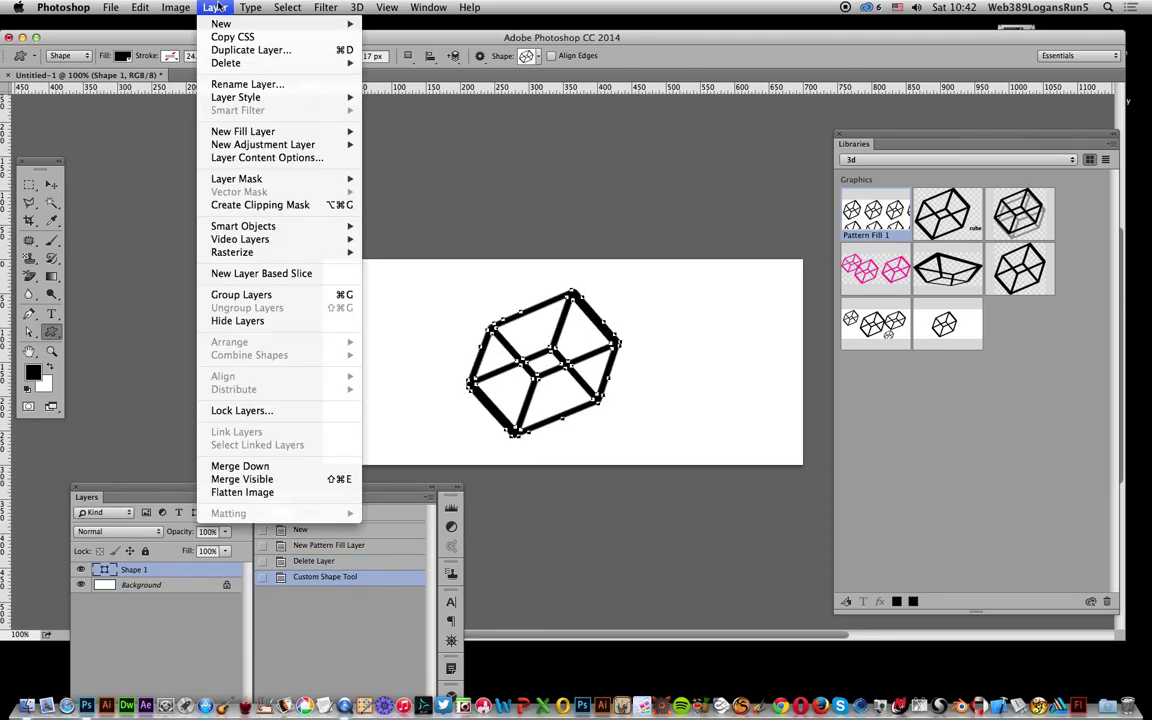
mouse_move(250, 226)
left_click(482, 226)
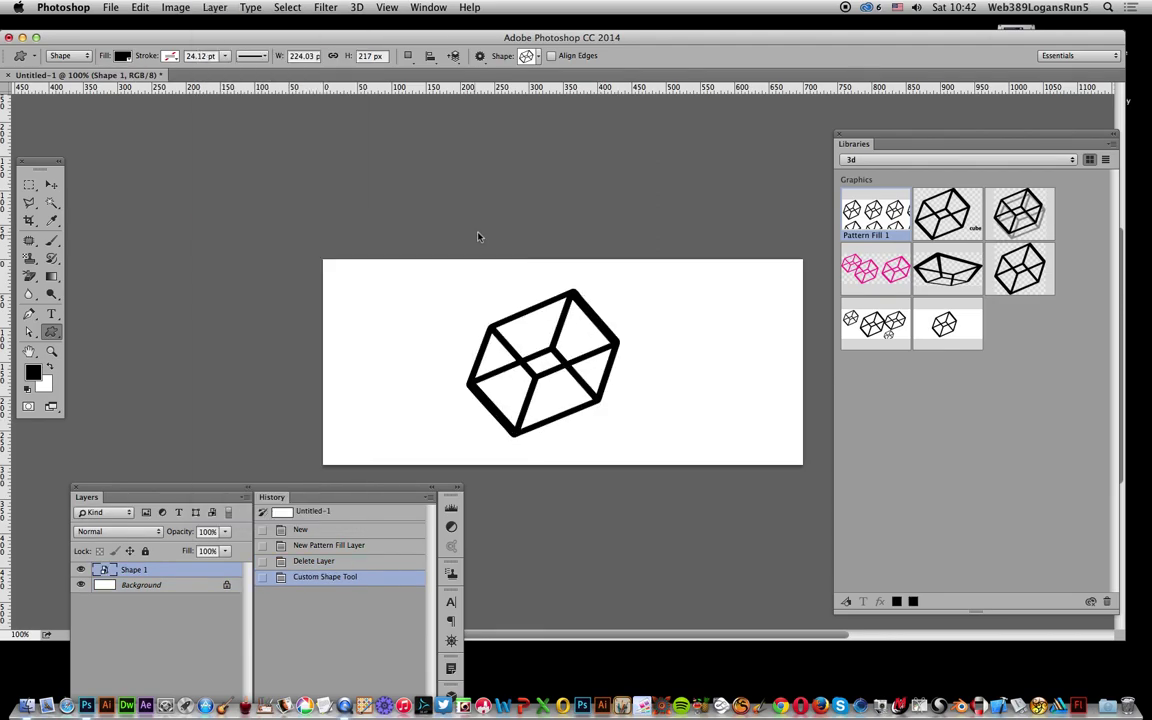
left_click(327, 8)
mouse_move(368, 170)
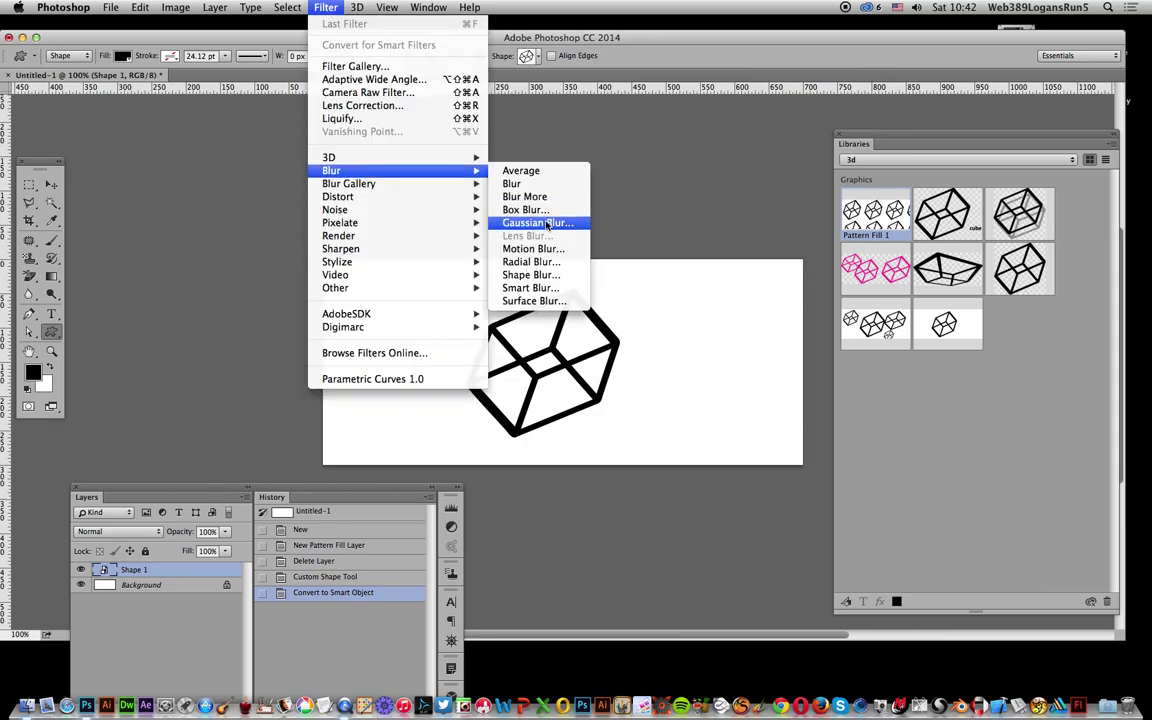
left_click(547, 224)
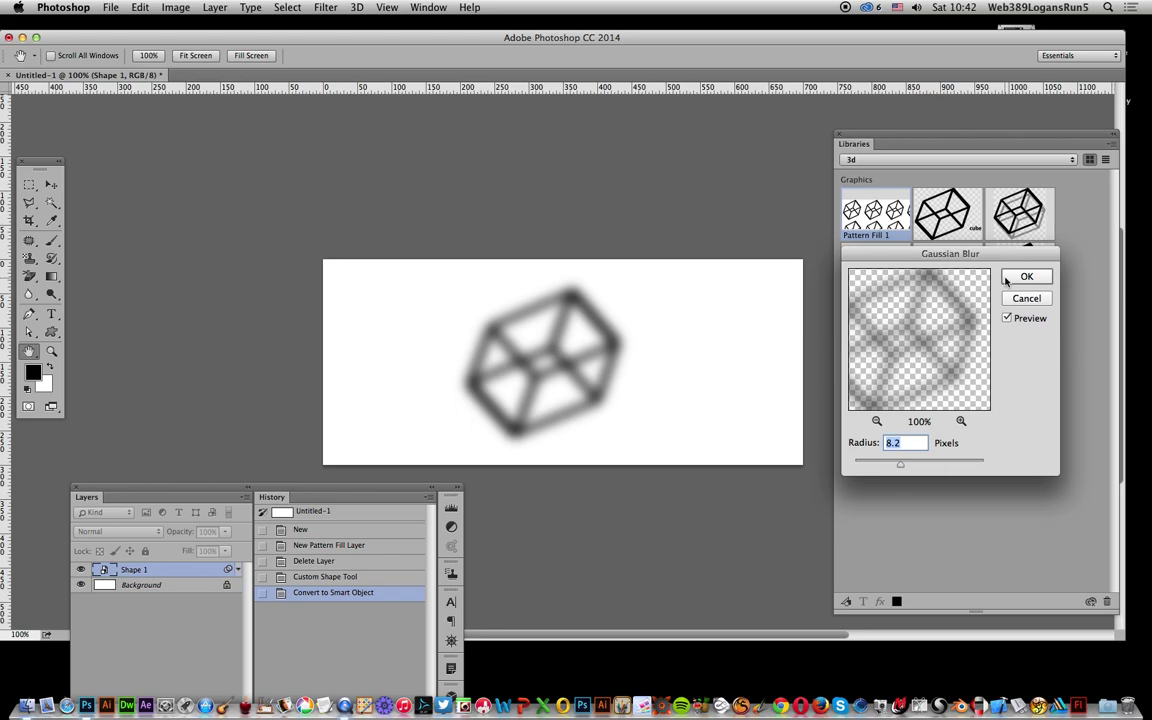
left_click(1016, 280)
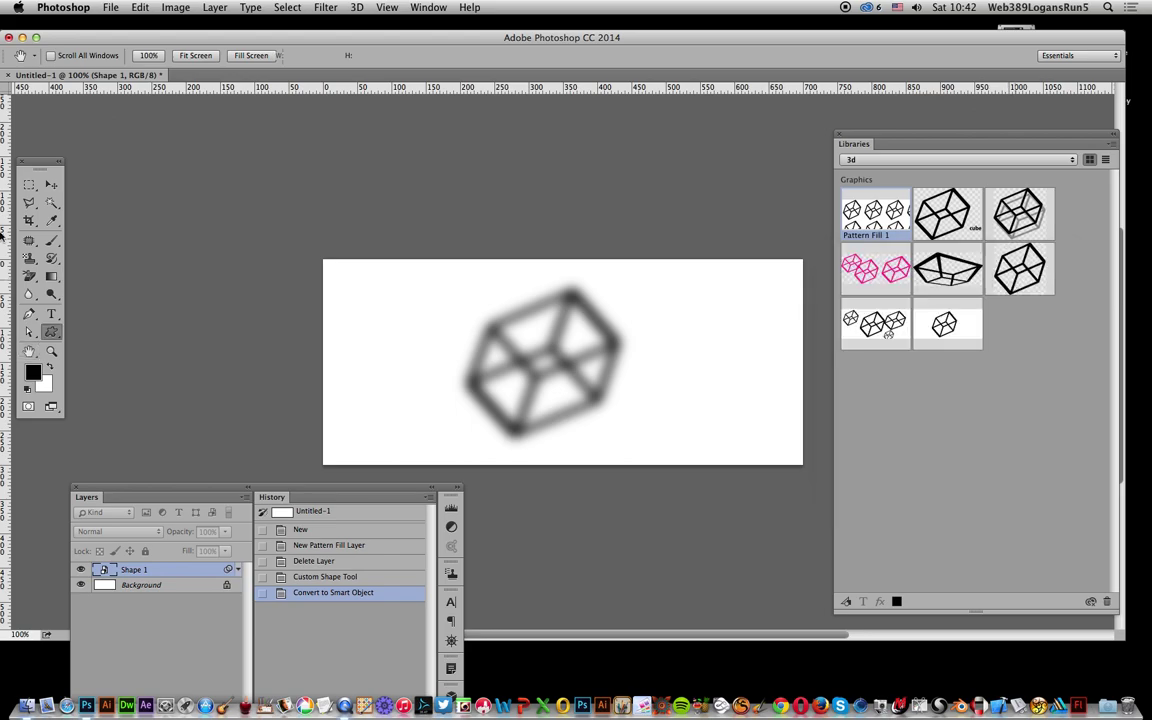
Step: Save the blurred cube to the 3d library and delete its layer
left_click(51, 184)
left_click_drag(552, 342, 861, 411)
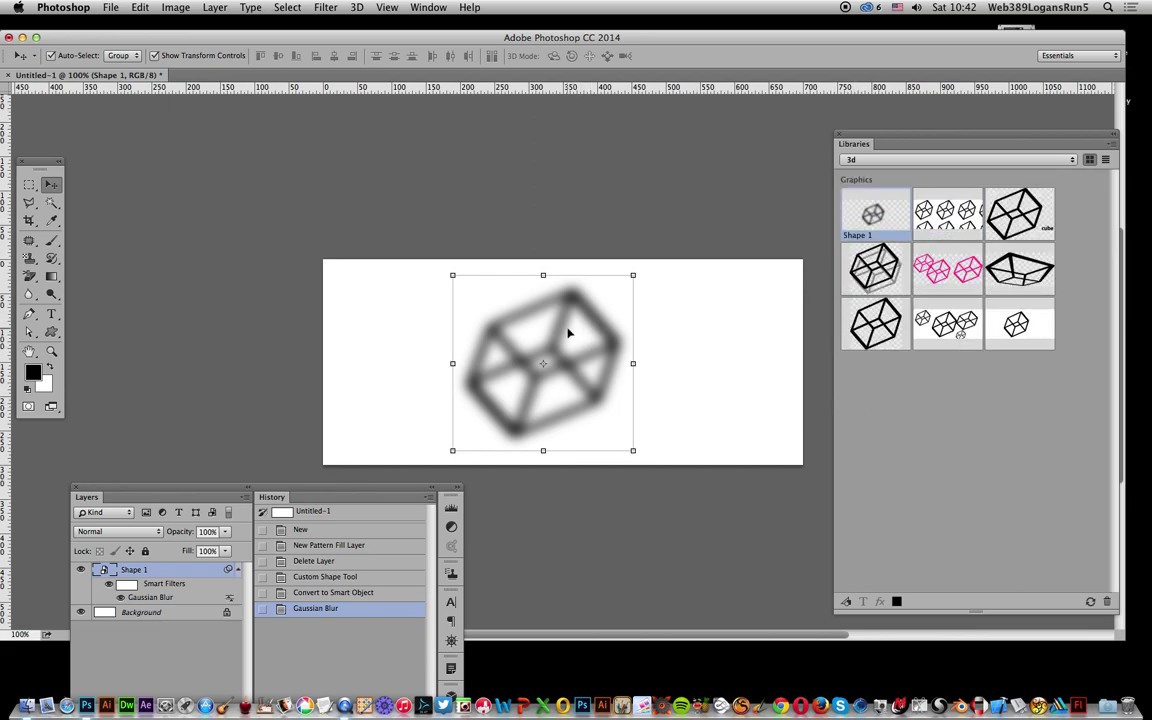
key("Delete")
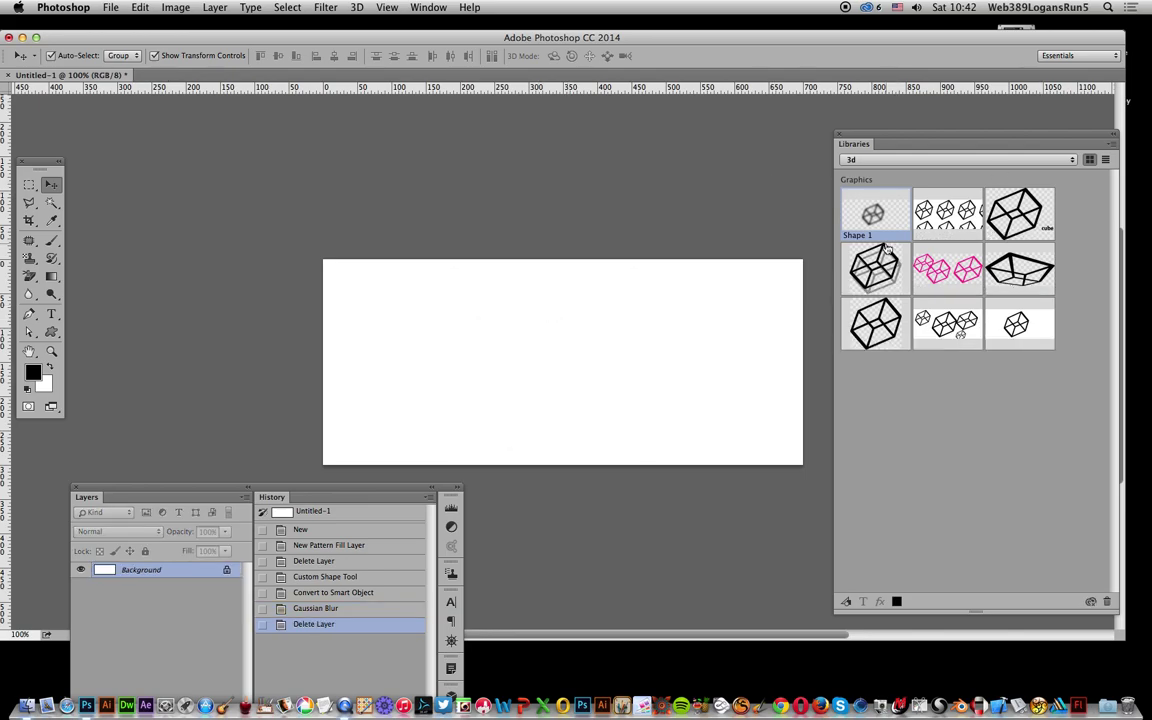
Step: Place three blurred cubes from the library, save them as a new graphic, then place the drop-shadowed cube
left_click_drag(873, 215, 372, 332)
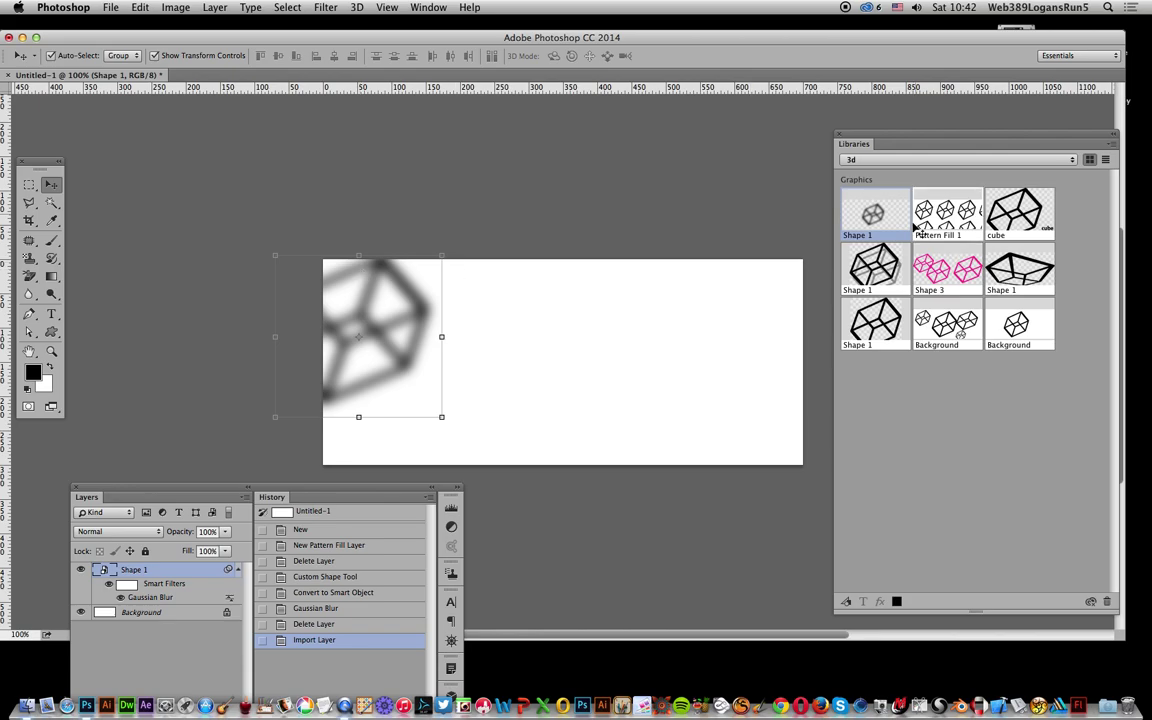
left_click_drag(873, 215, 424, 373)
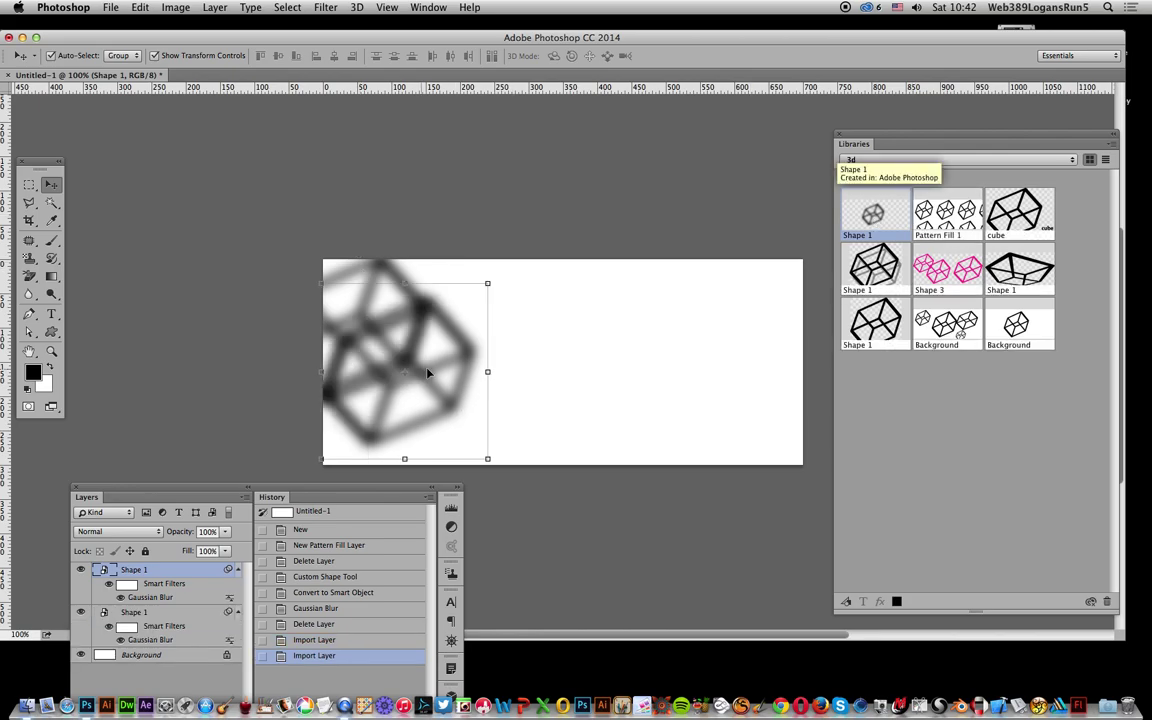
left_click_drag(866, 233, 447, 428)
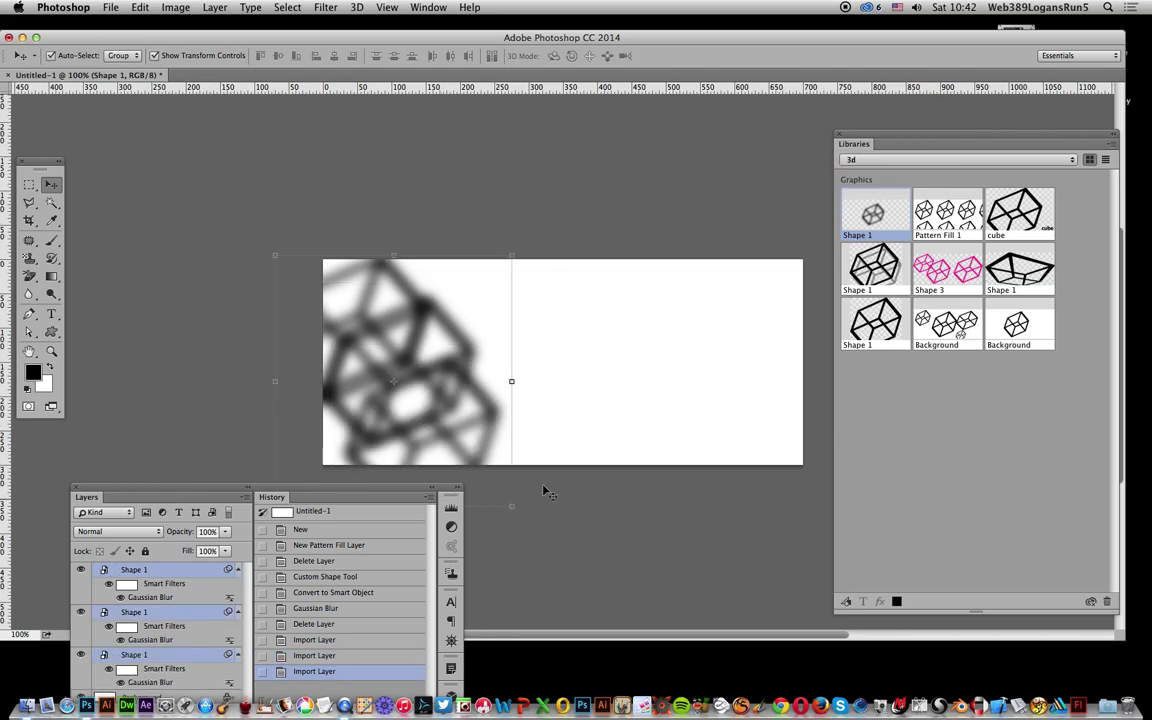
left_click_drag(875, 372, 894, 391)
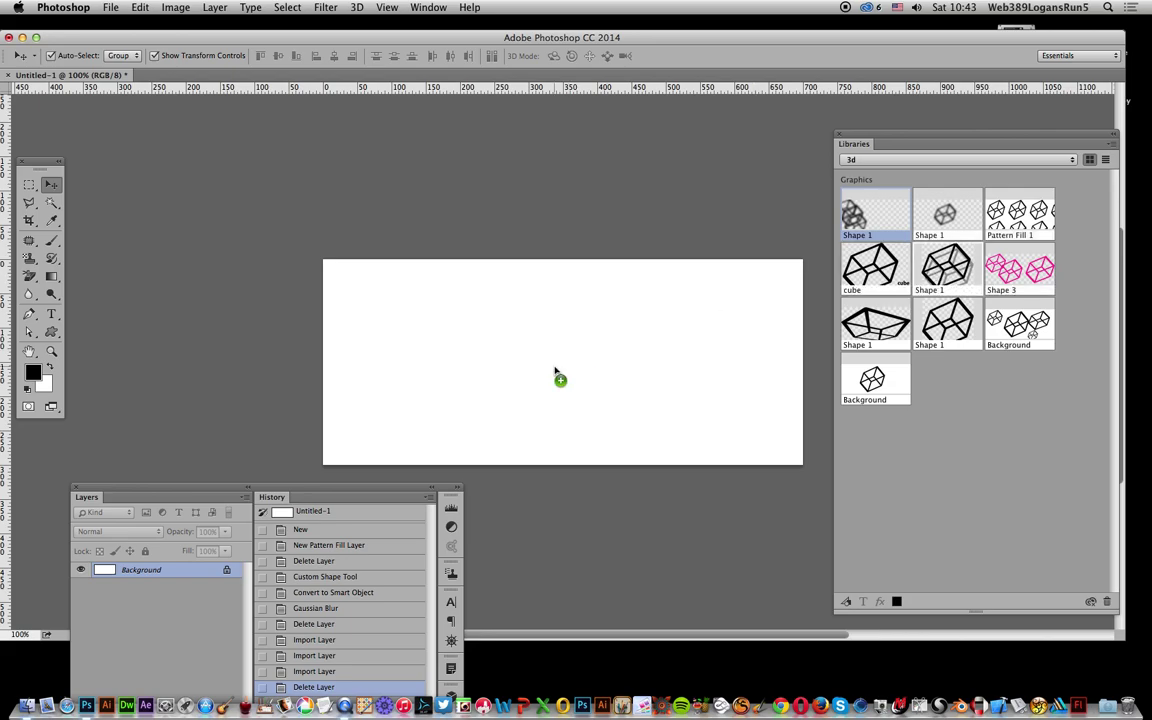
left_click_drag(554, 367, 552, 366)
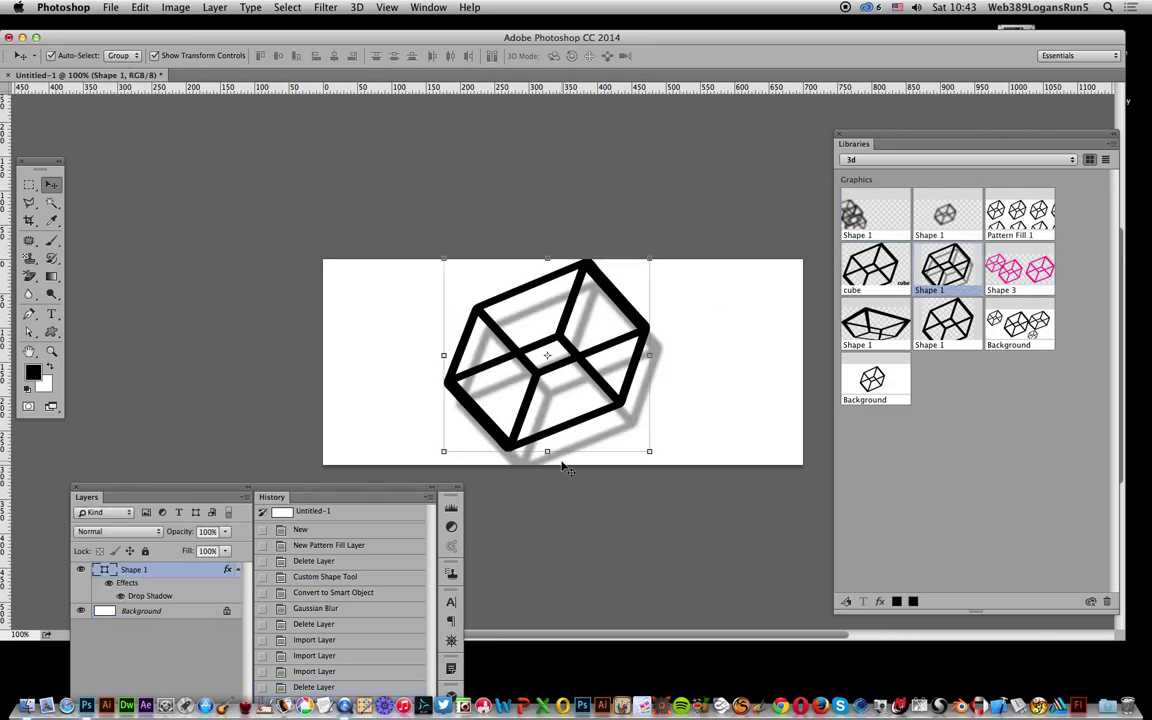